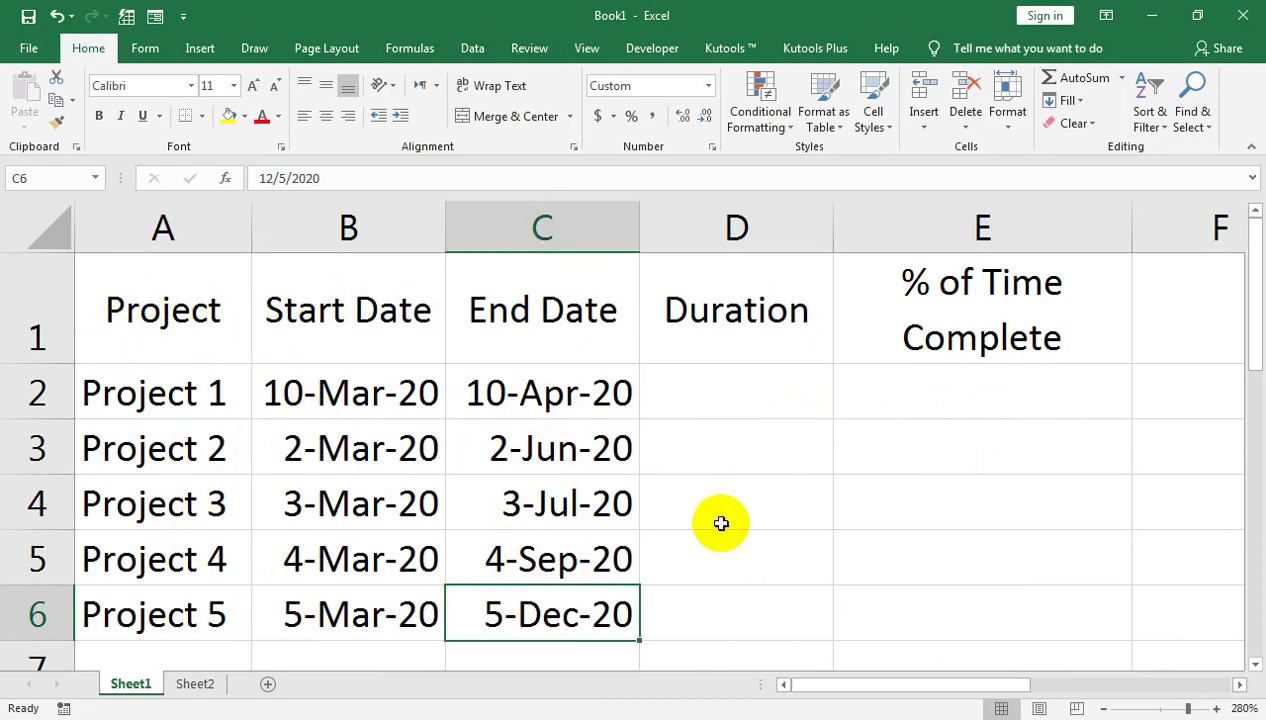
# Step: Enter =C2-B2 in D2 to get Project 1's duration
pyautogui.click(692, 394)
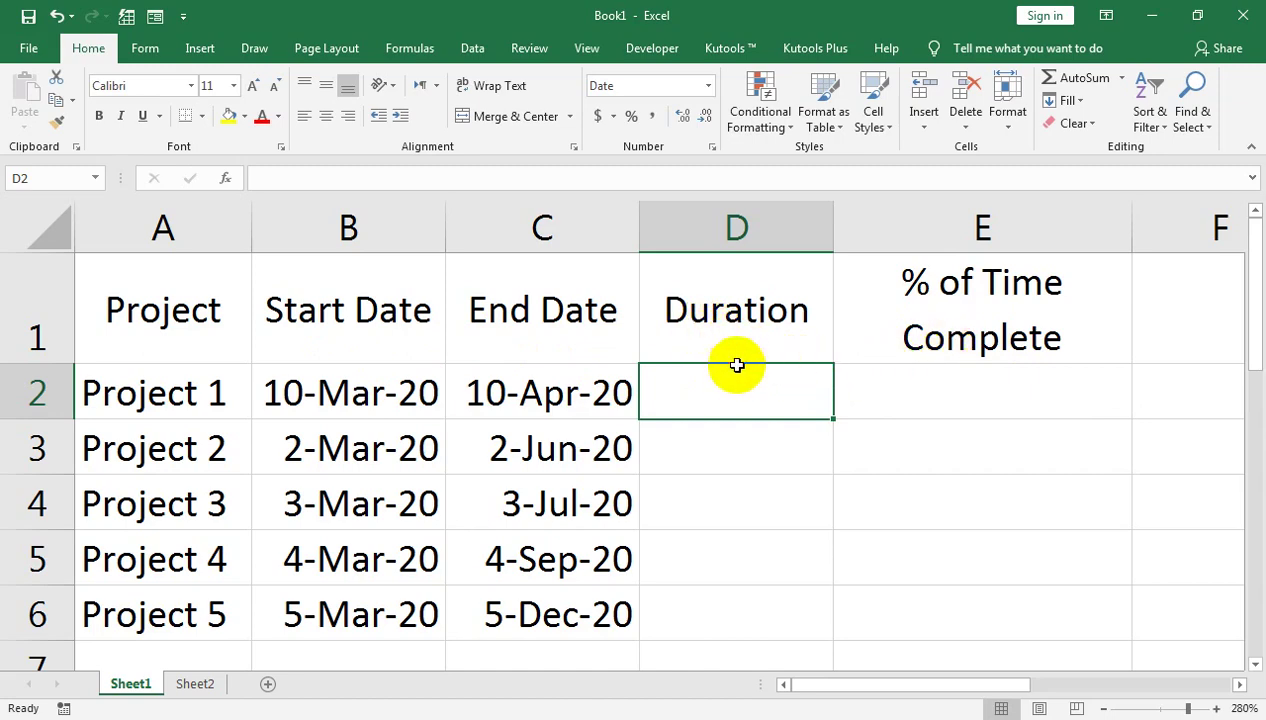
pyautogui.write('=')
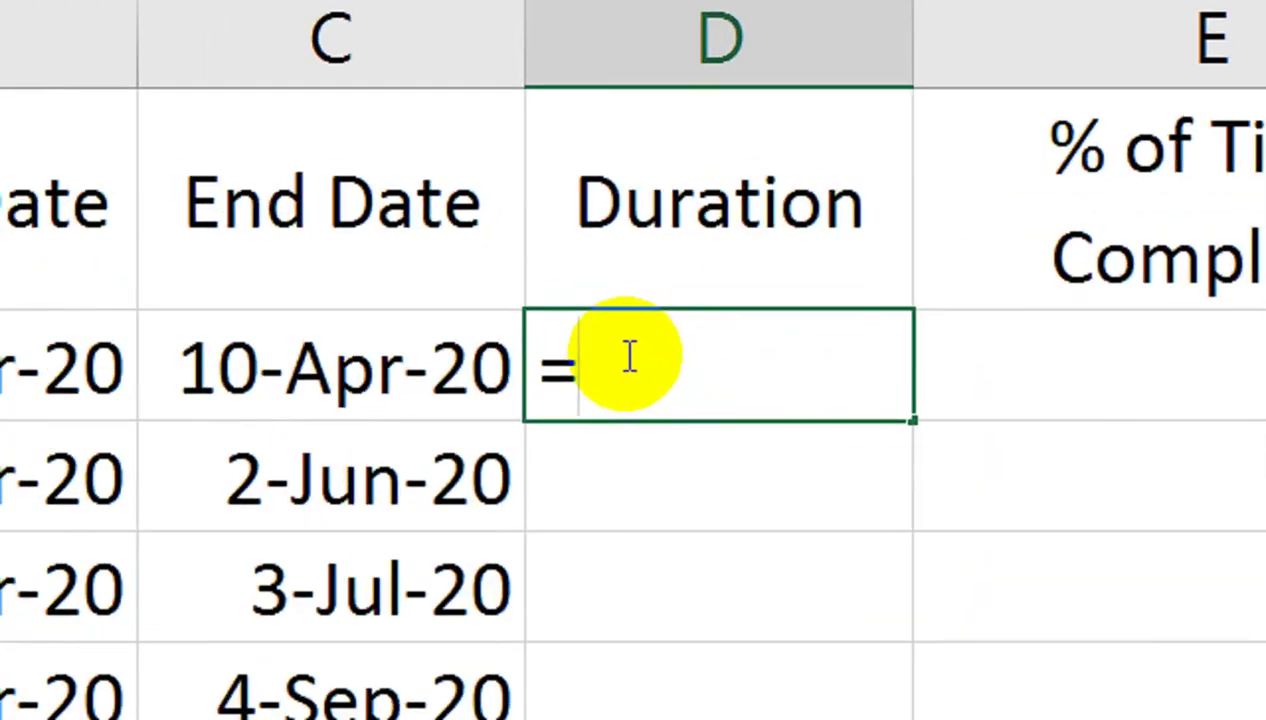
pyautogui.click(597, 378)
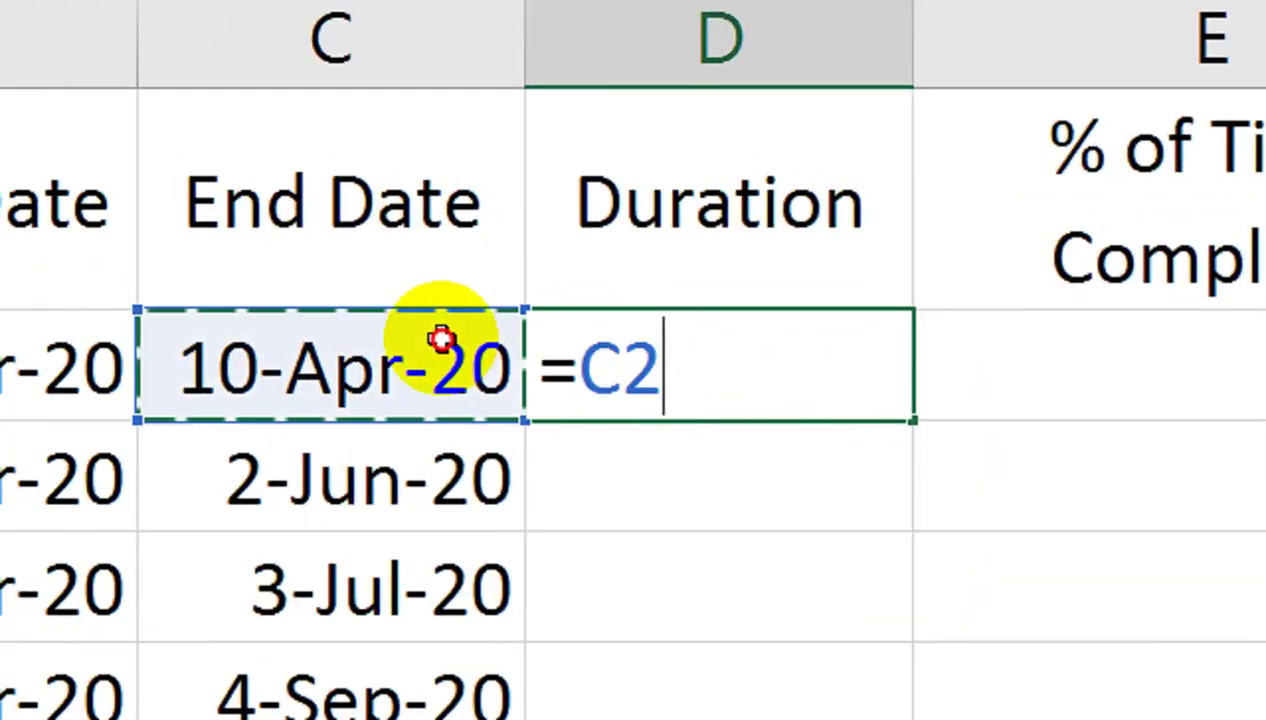
pyautogui.write('-')
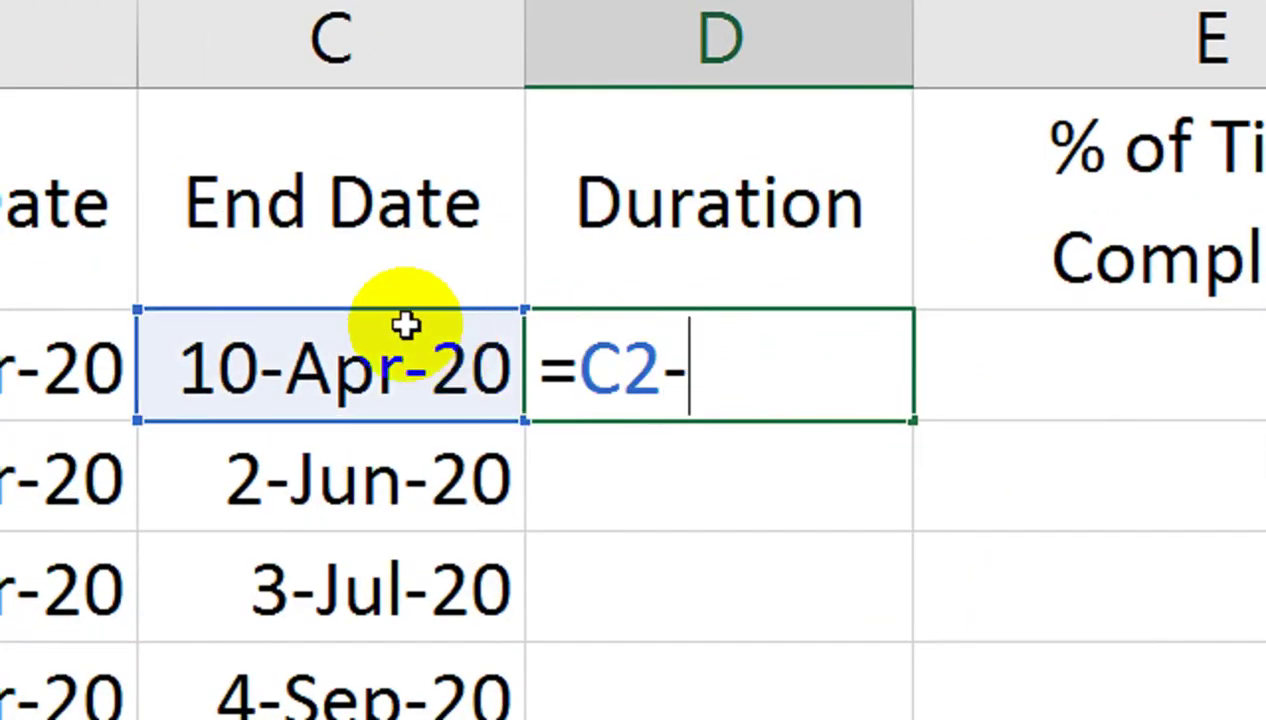
pyautogui.click(197, 370)
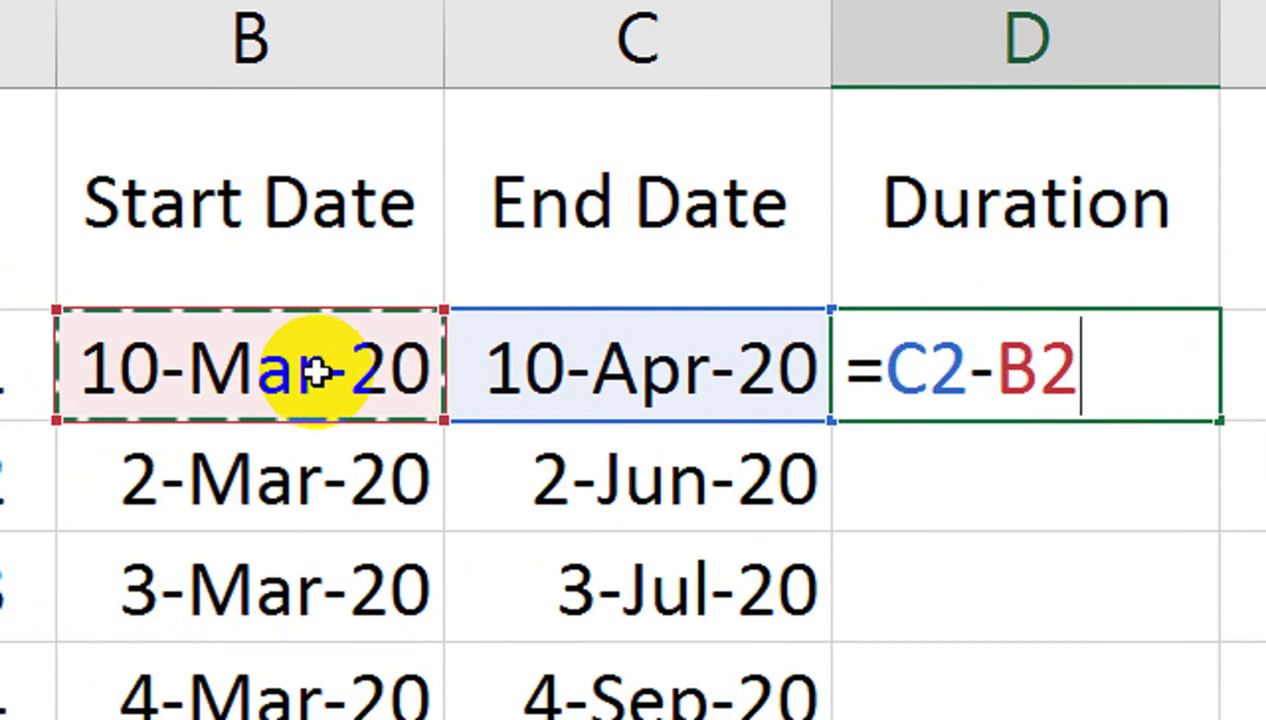
pyautogui.press('Return')
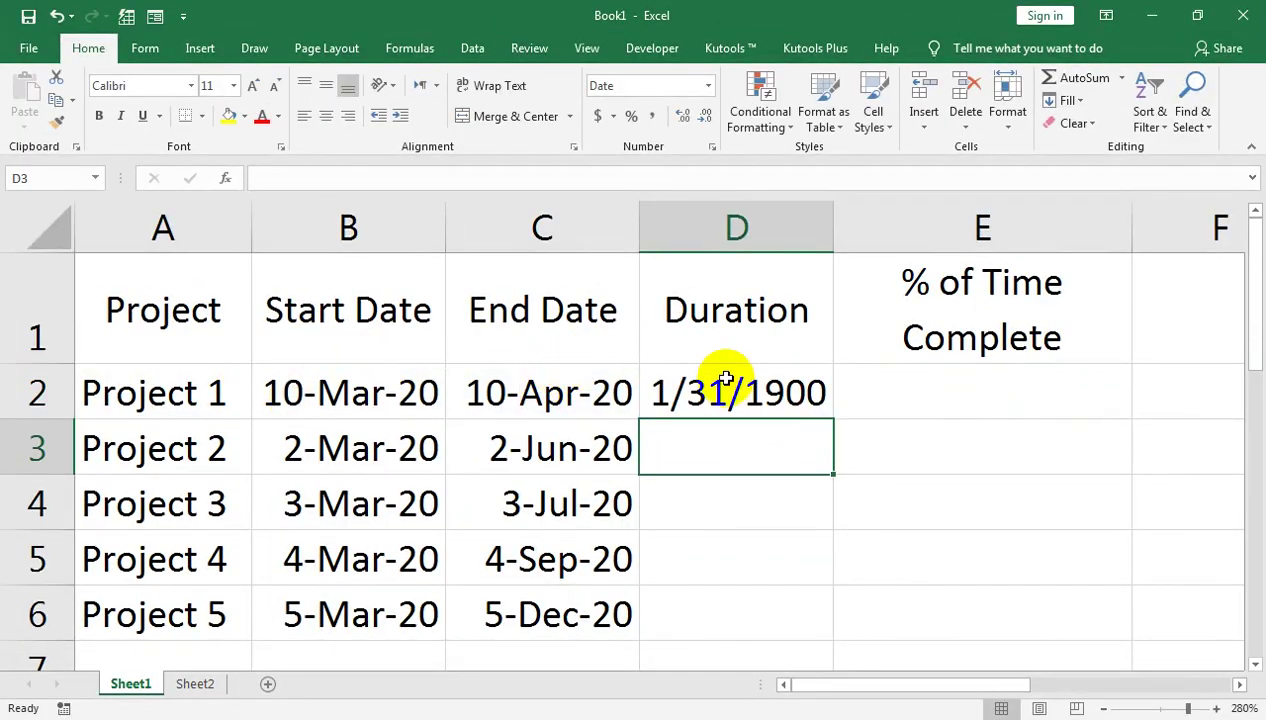
# Step: Format D2 as General so it shows 31 days instead of a date
pyautogui.click(735, 380)
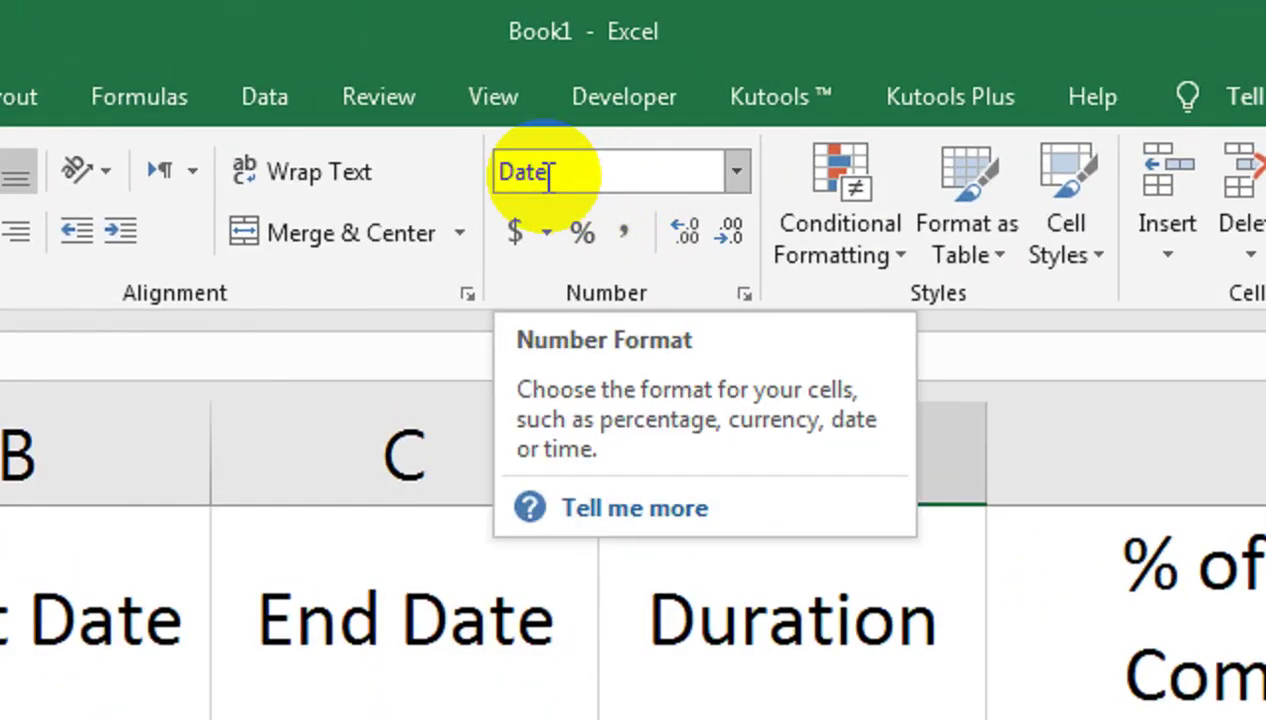
pyautogui.click(734, 176)
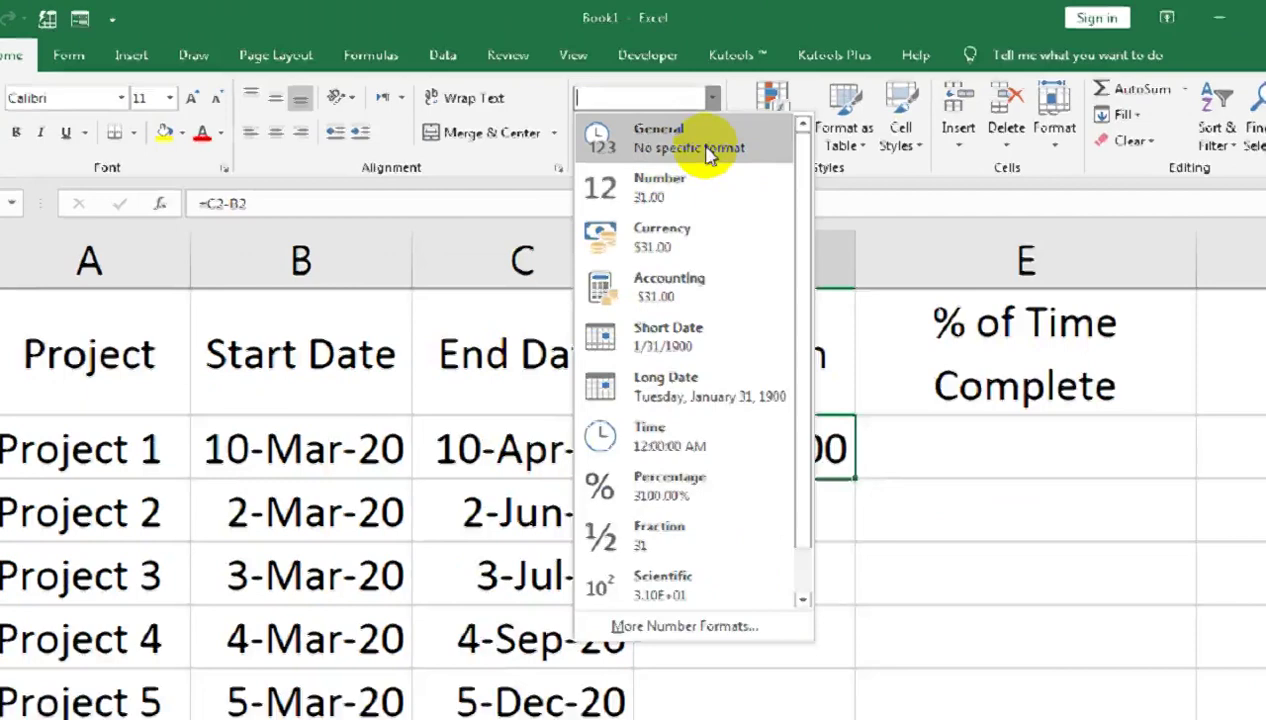
pyautogui.click(706, 145)
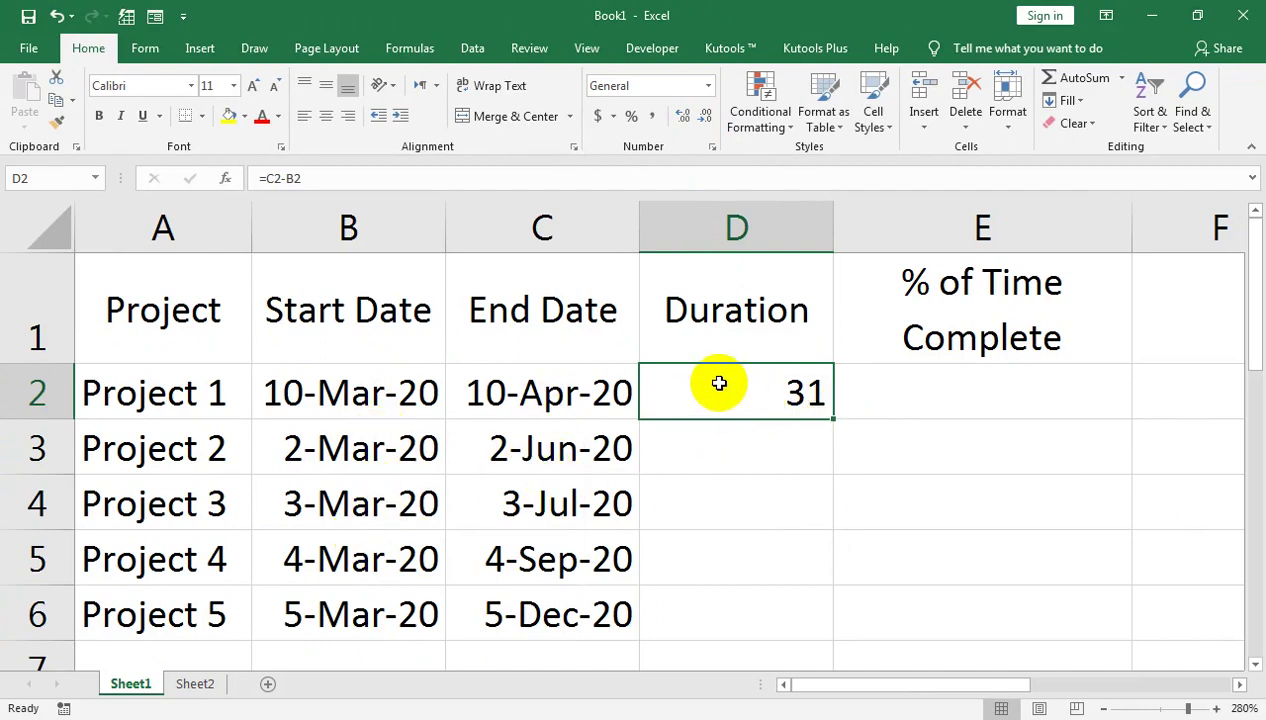
# Step: Autofill the D2 duration formula down to D6, giving 92, 122, 184 and 275 days
pyautogui.doubleClick(835, 417)
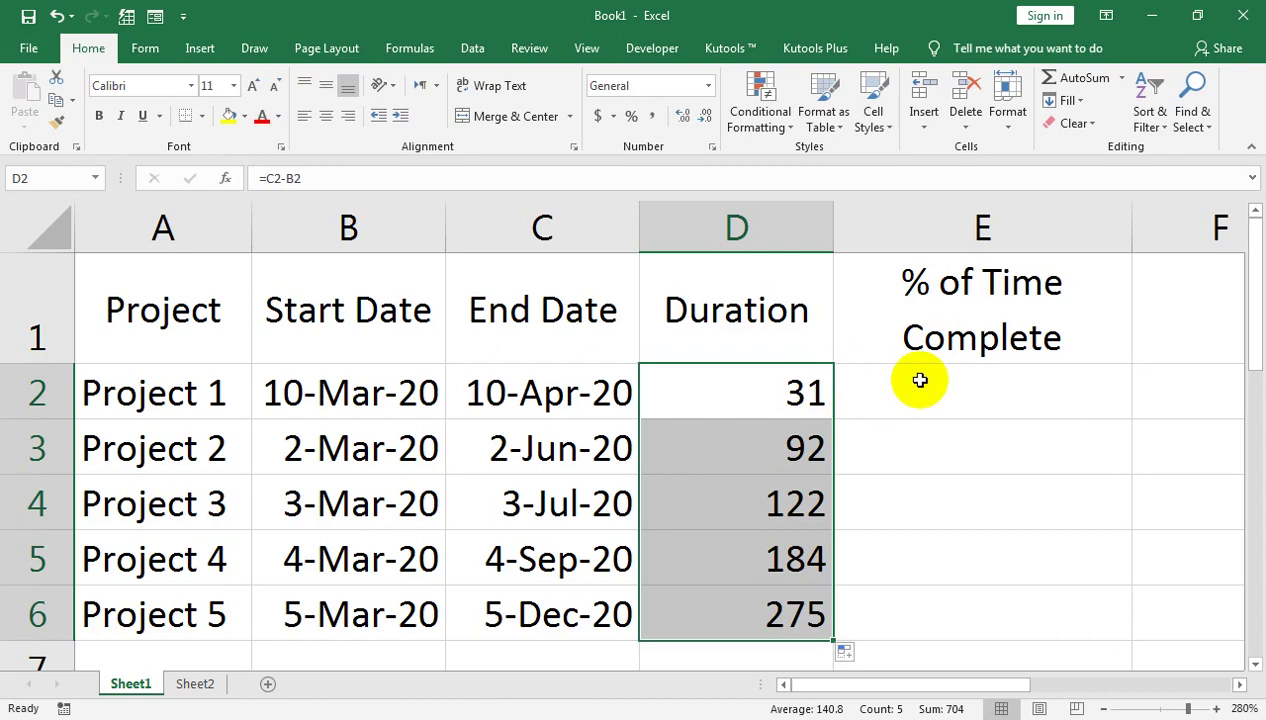
# Step: Start E2's formula as =IFERROR(datedif( using the IFERROR autocomplete
pyautogui.click(951, 391)
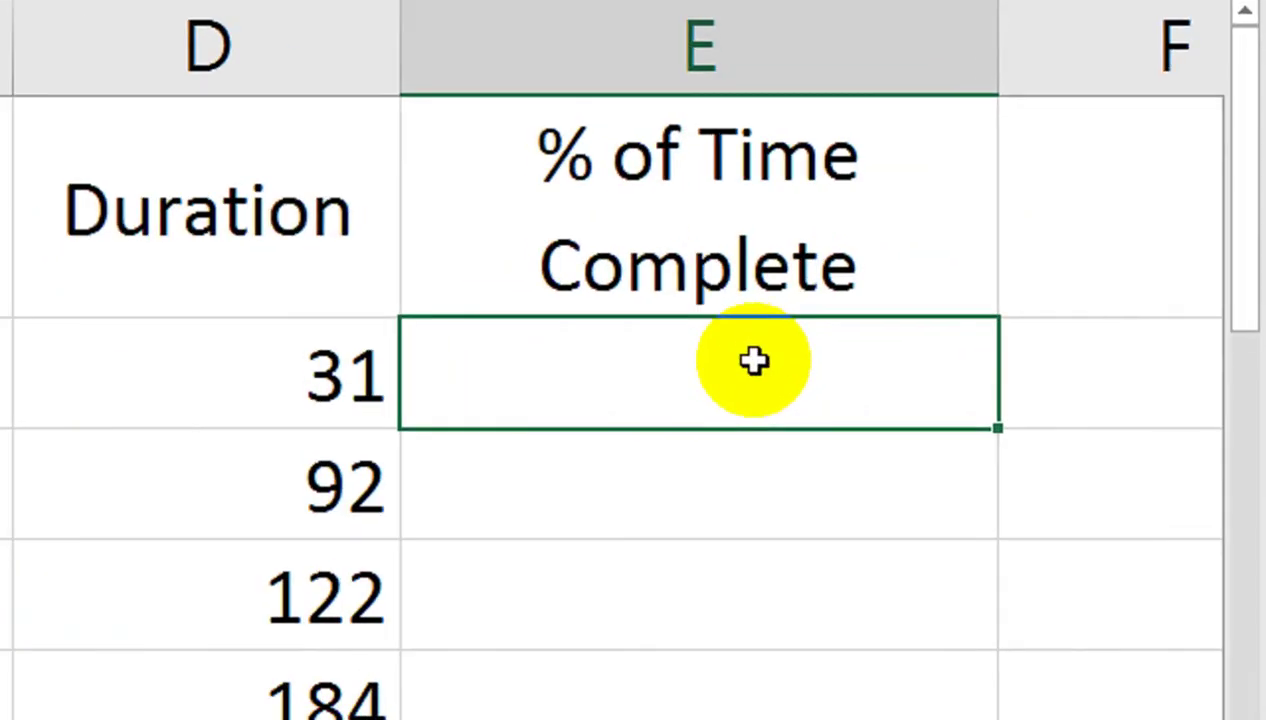
pyautogui.write('=')
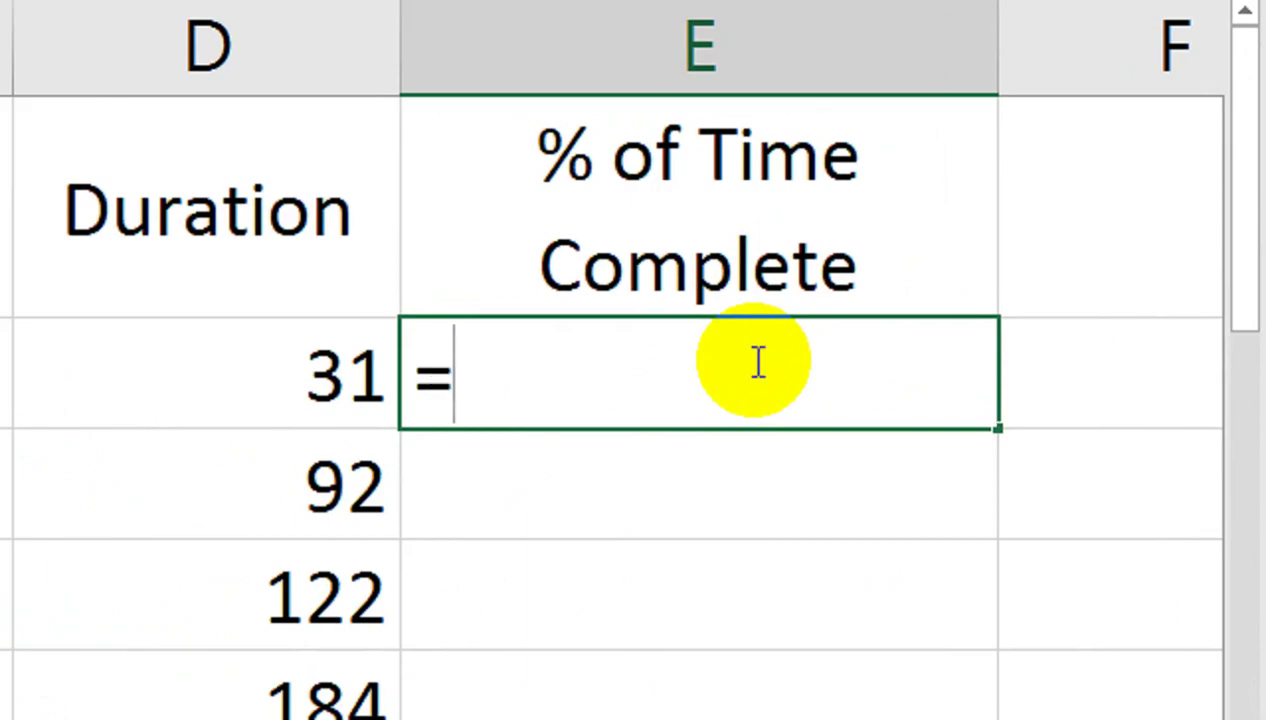
pyautogui.write('if')
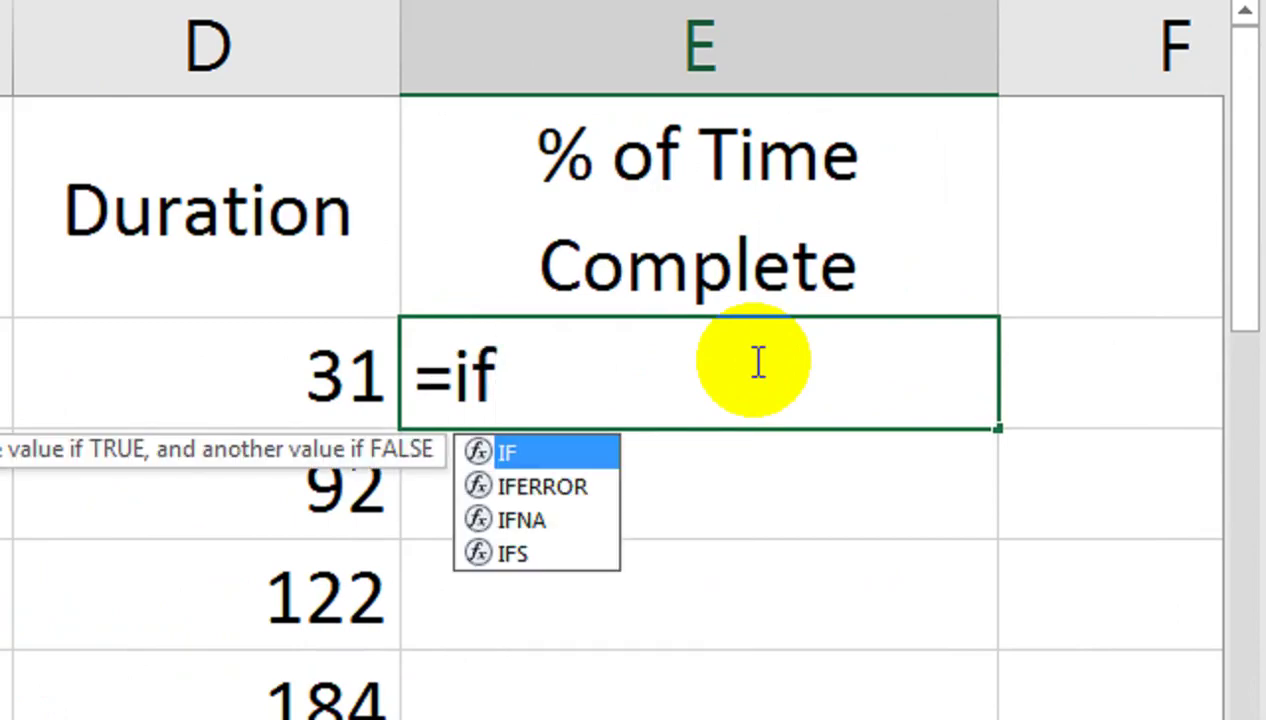
pyautogui.press('Down')
pyautogui.press('Tab')
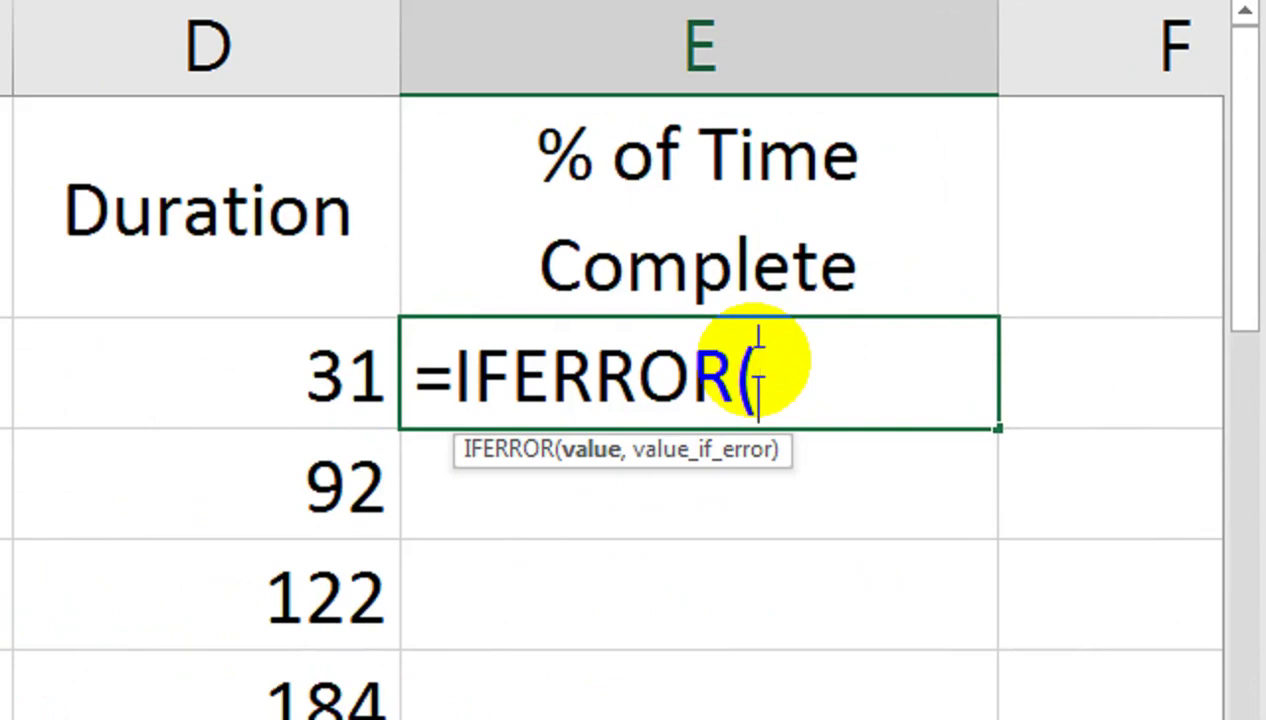
pyautogui.write('date')
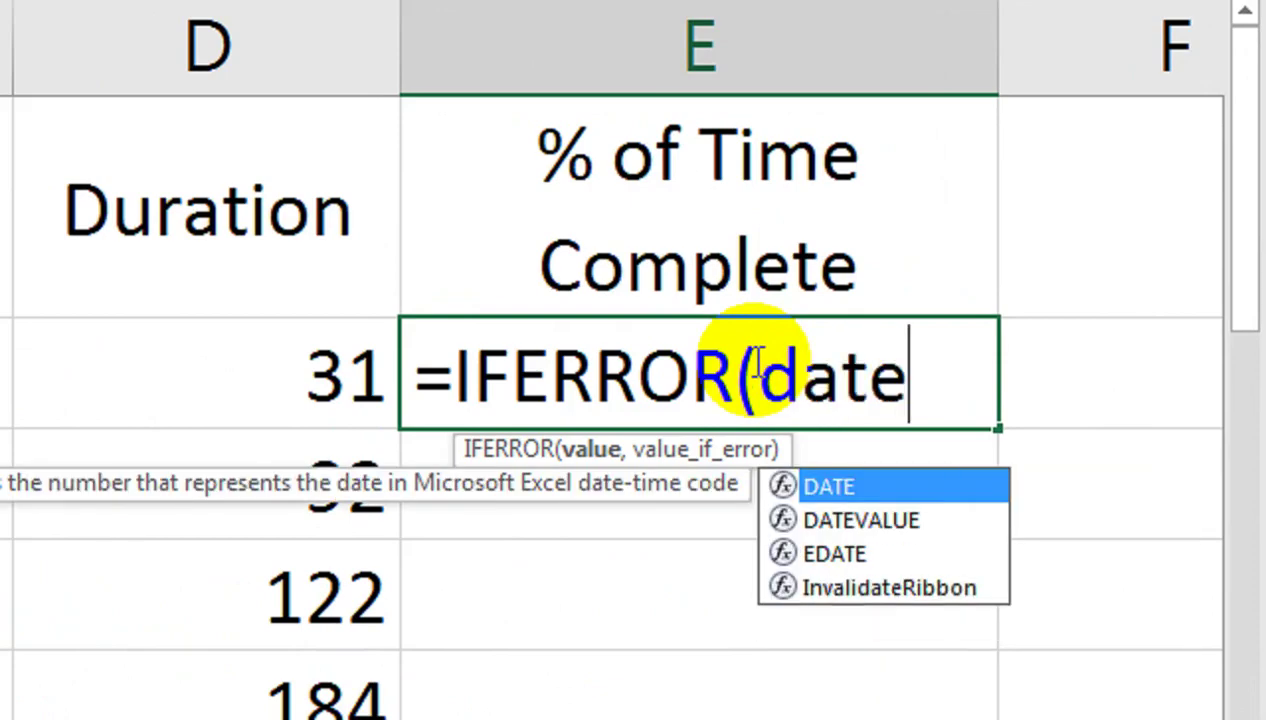
pyautogui.write('d')
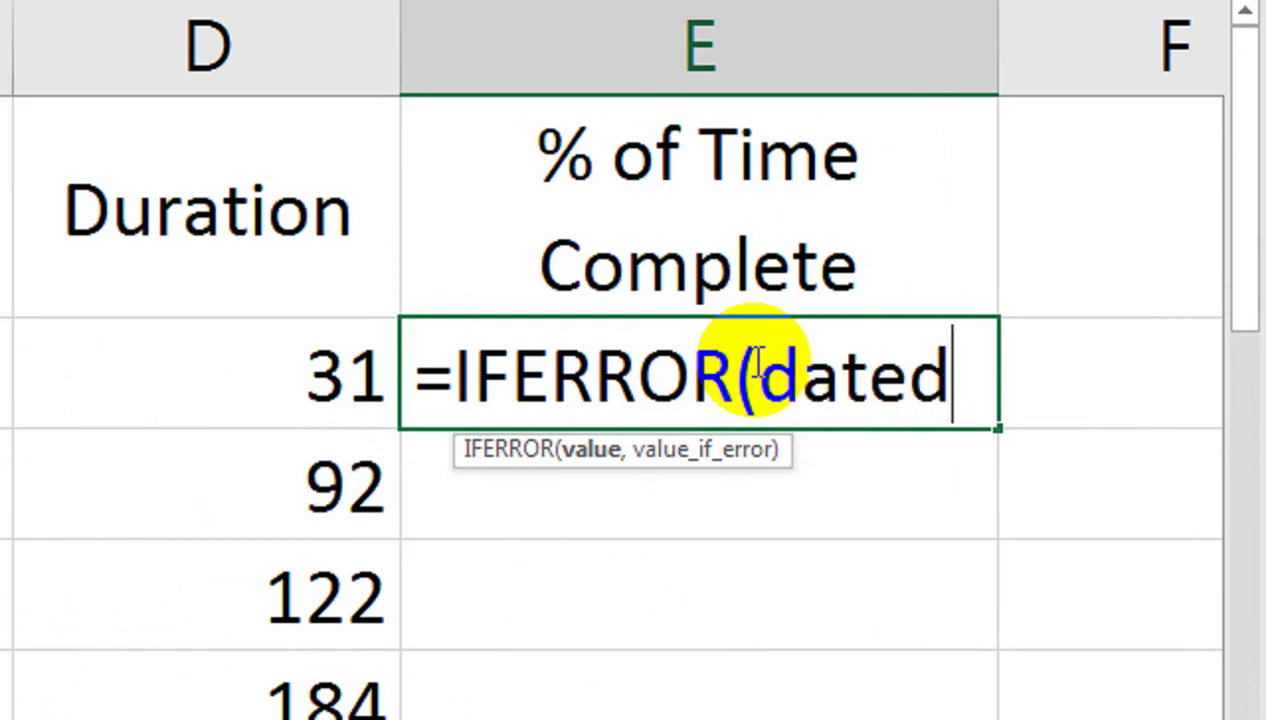
pyautogui.write('t')
pyautogui.press('BackSpace')
pyautogui.write('if')
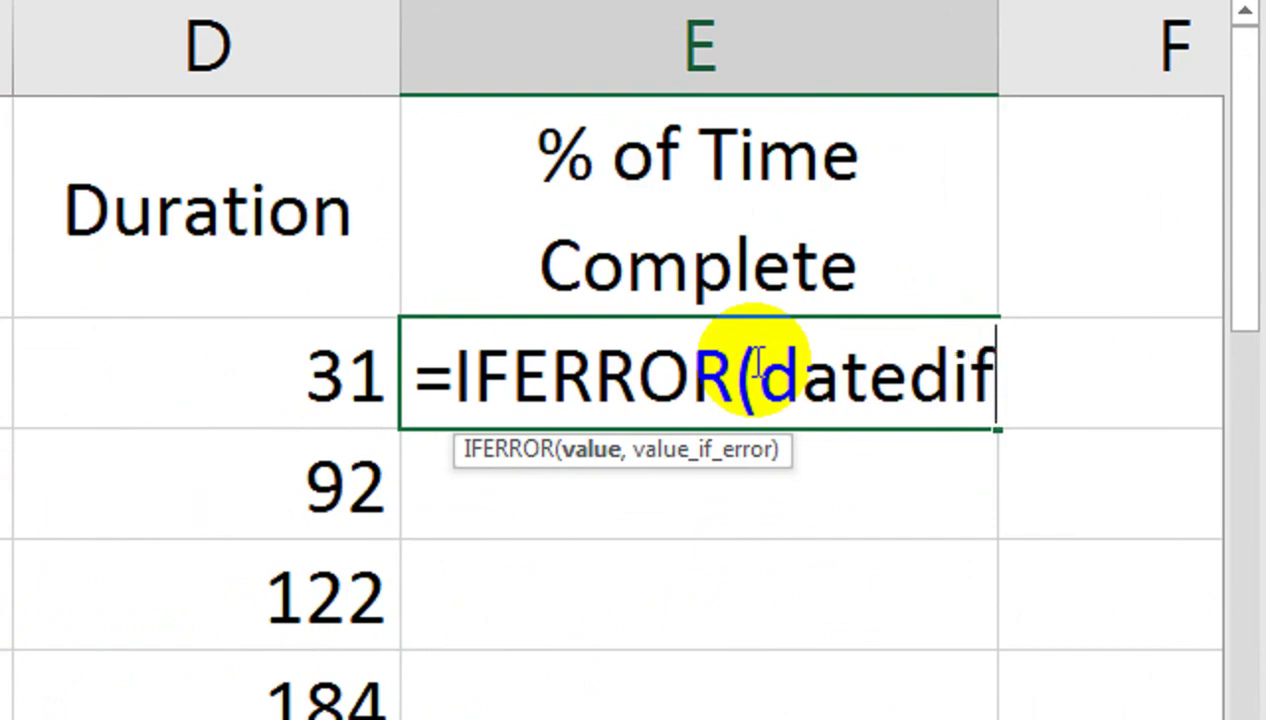
pyautogui.write('(')
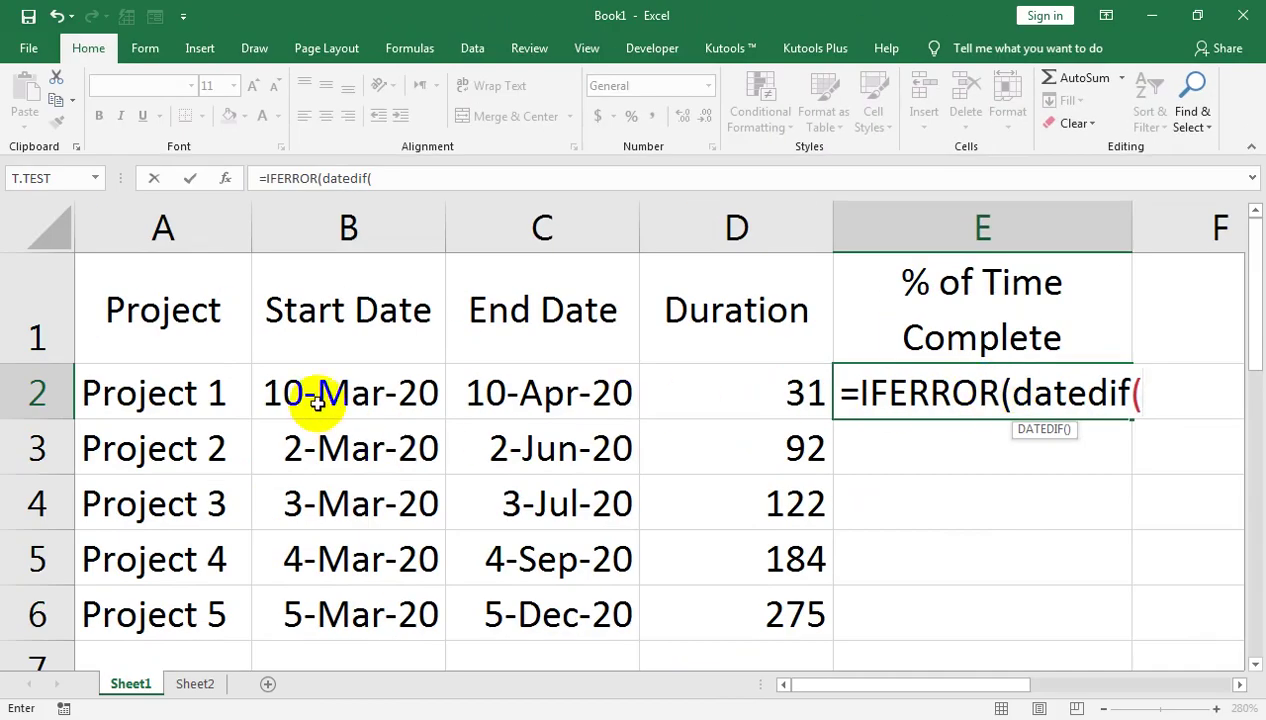
# Step: Complete the arguments to =IFERROR(DATEDIF(B2,TODAY(),"d"),"") for elapsed days since the start date
pyautogui.click(316, 400)
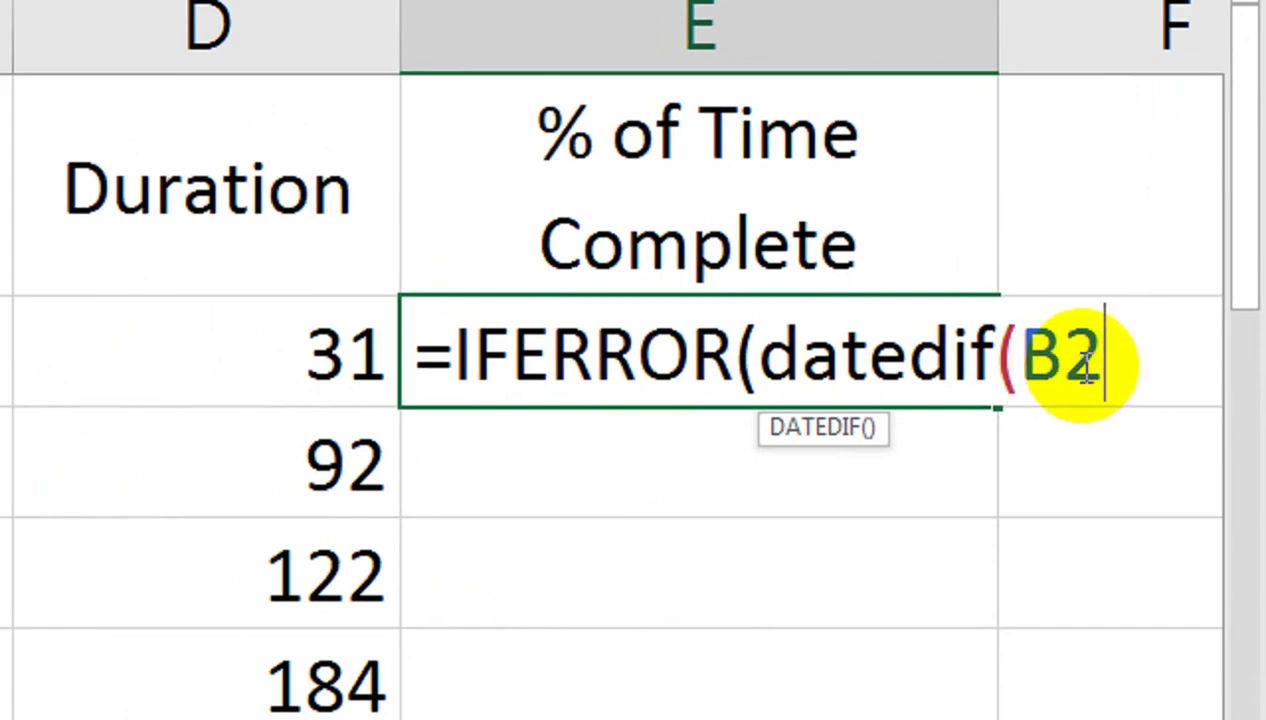
pyautogui.write(',')
pyautogui.write('toda')
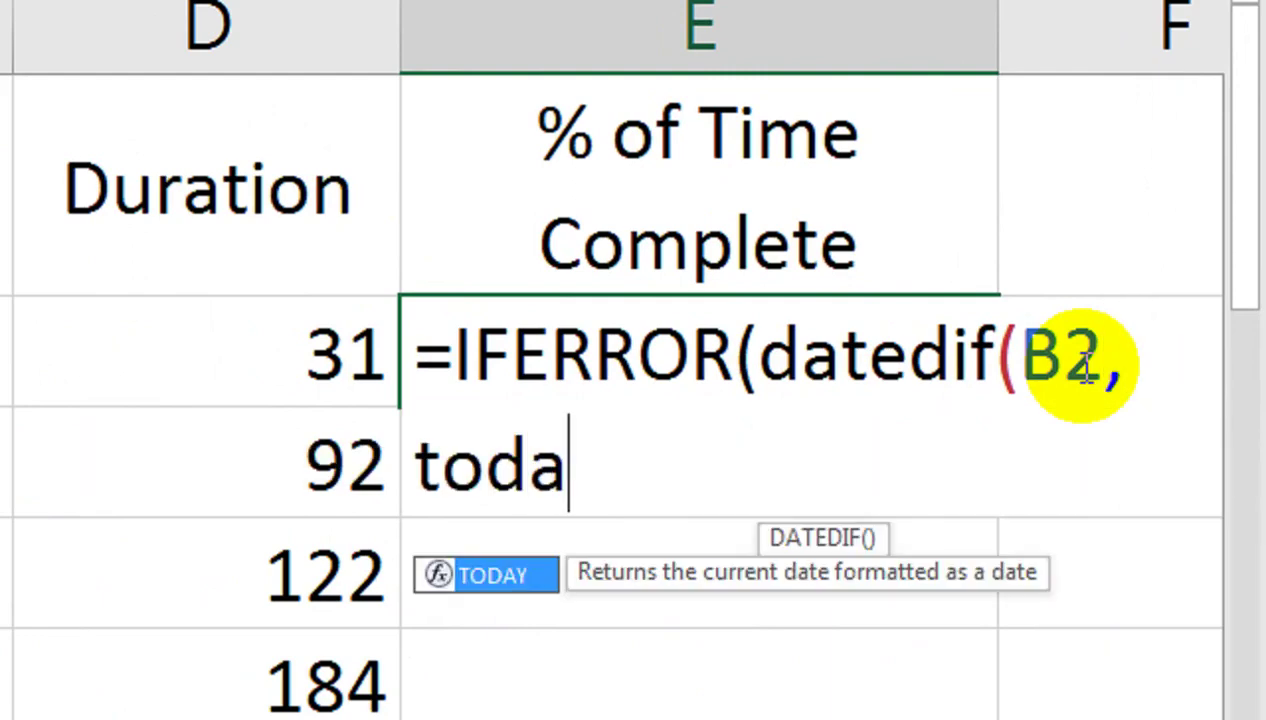
pyautogui.write('y()')
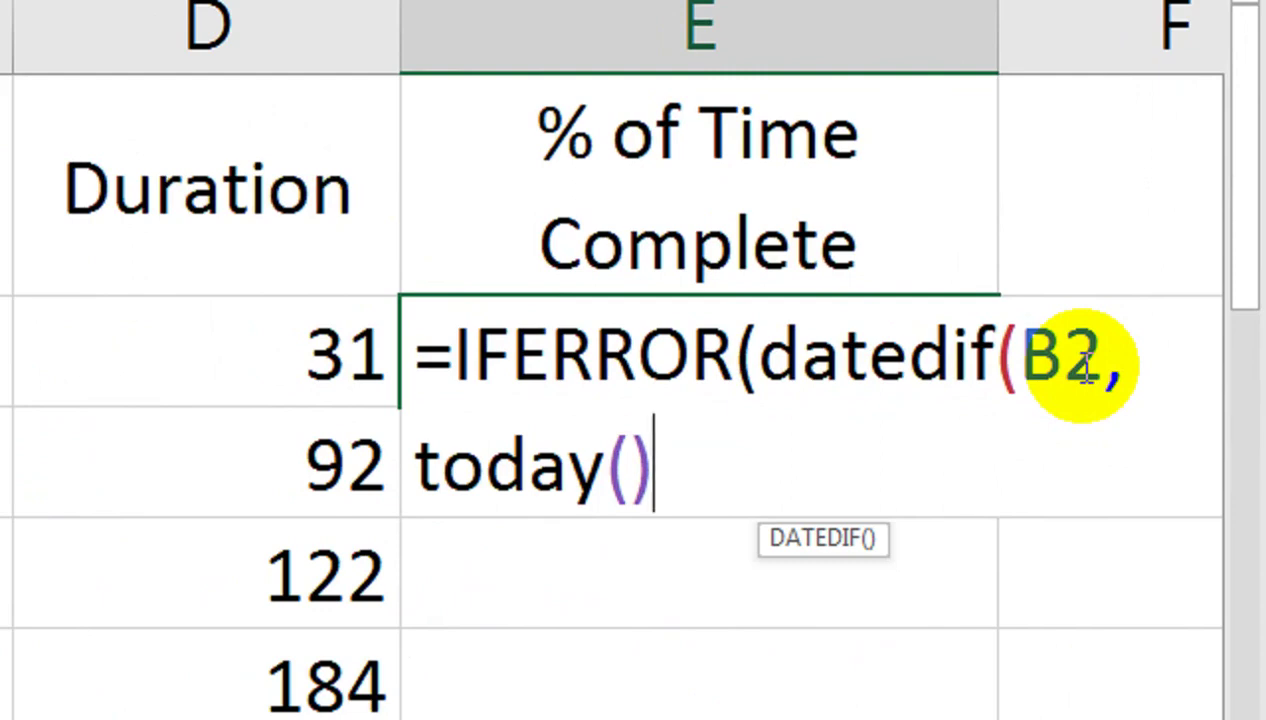
pyautogui.write(',')
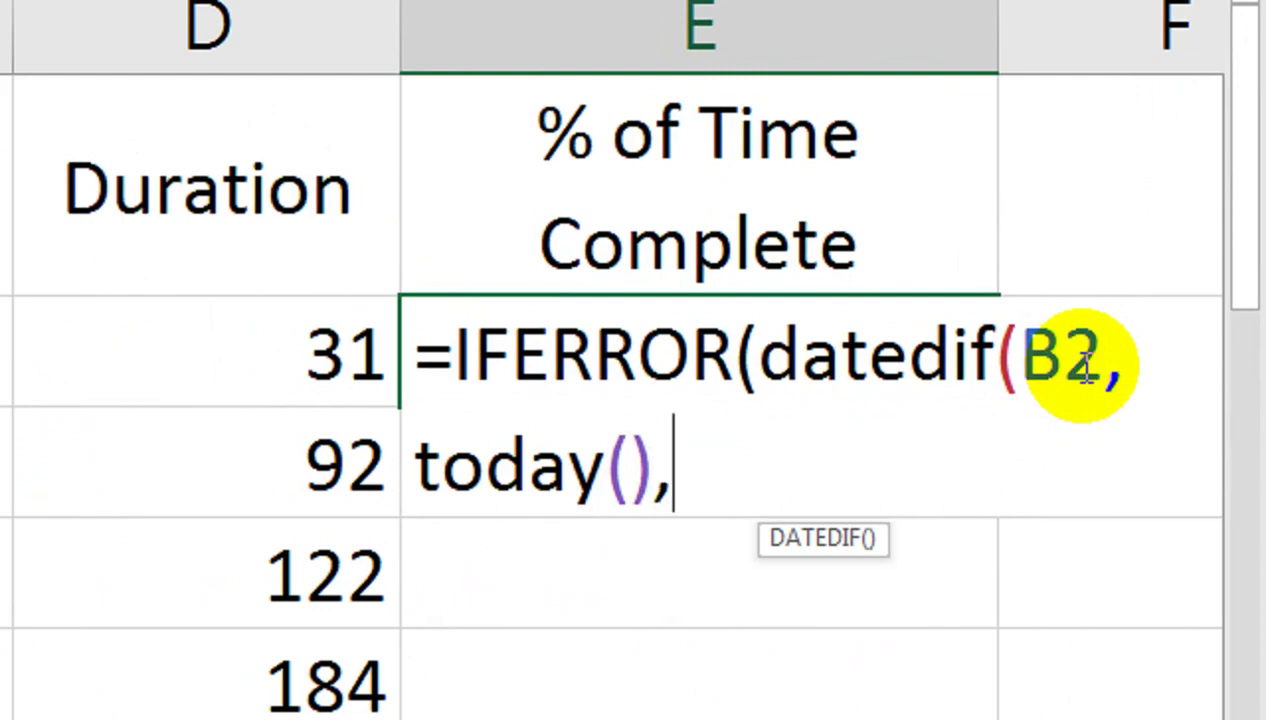
pyautogui.write('"')
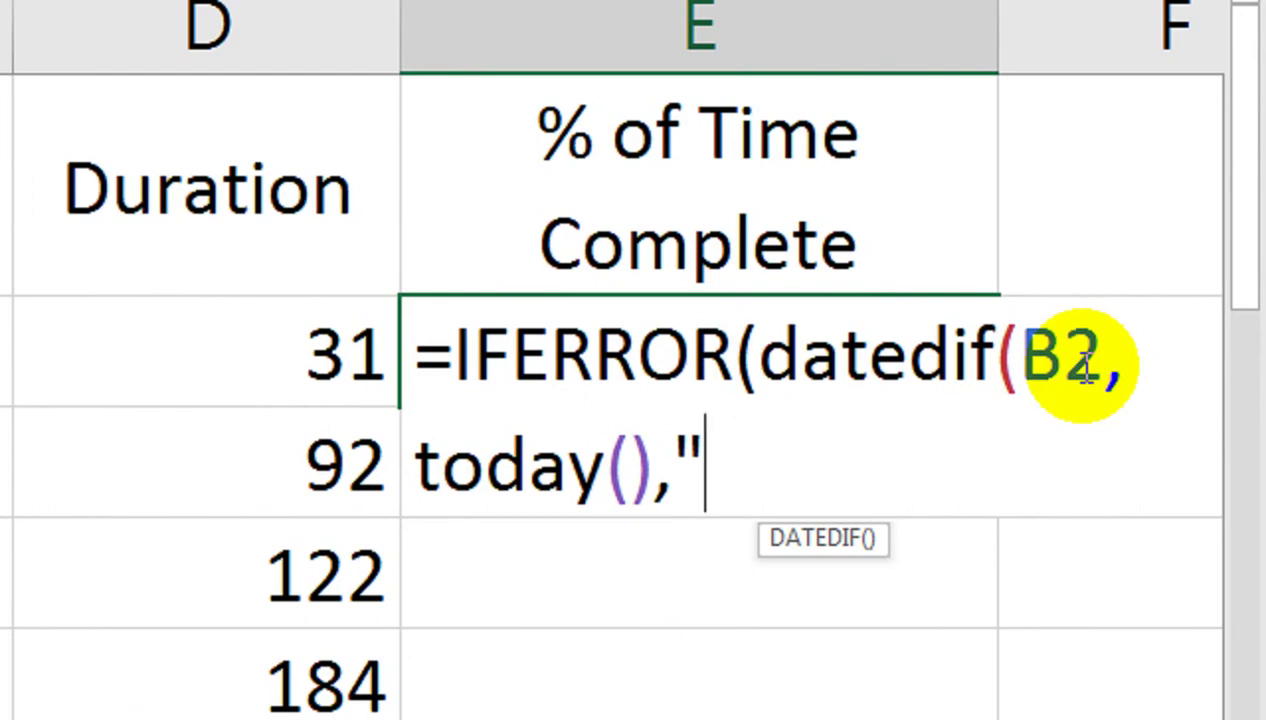
pyautogui.write('d')
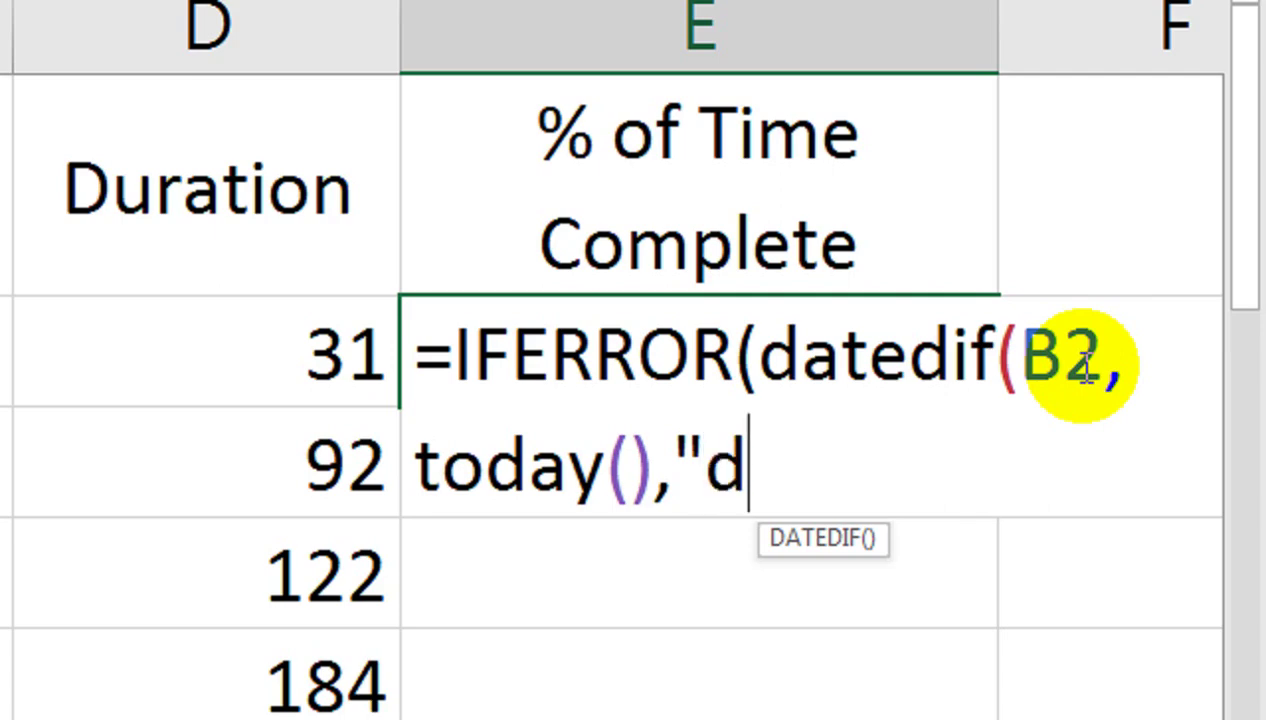
pyautogui.write('"')
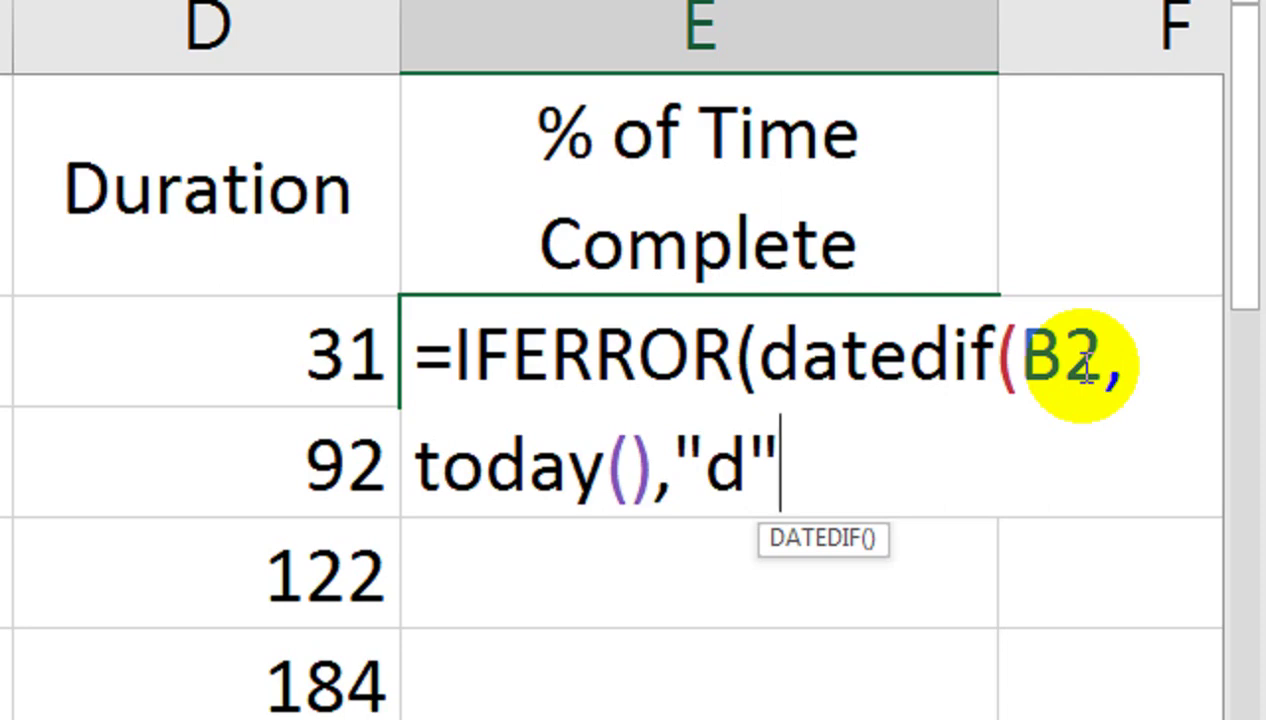
pyautogui.write(')')
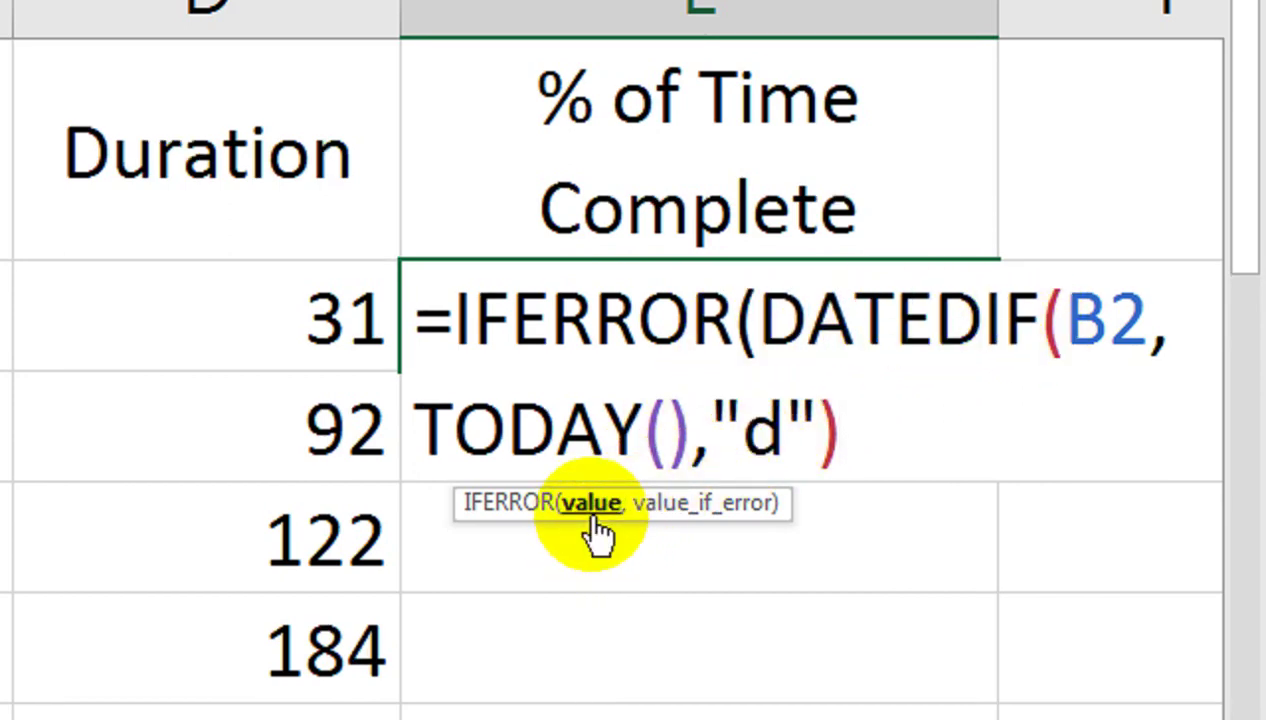
pyautogui.write(',')
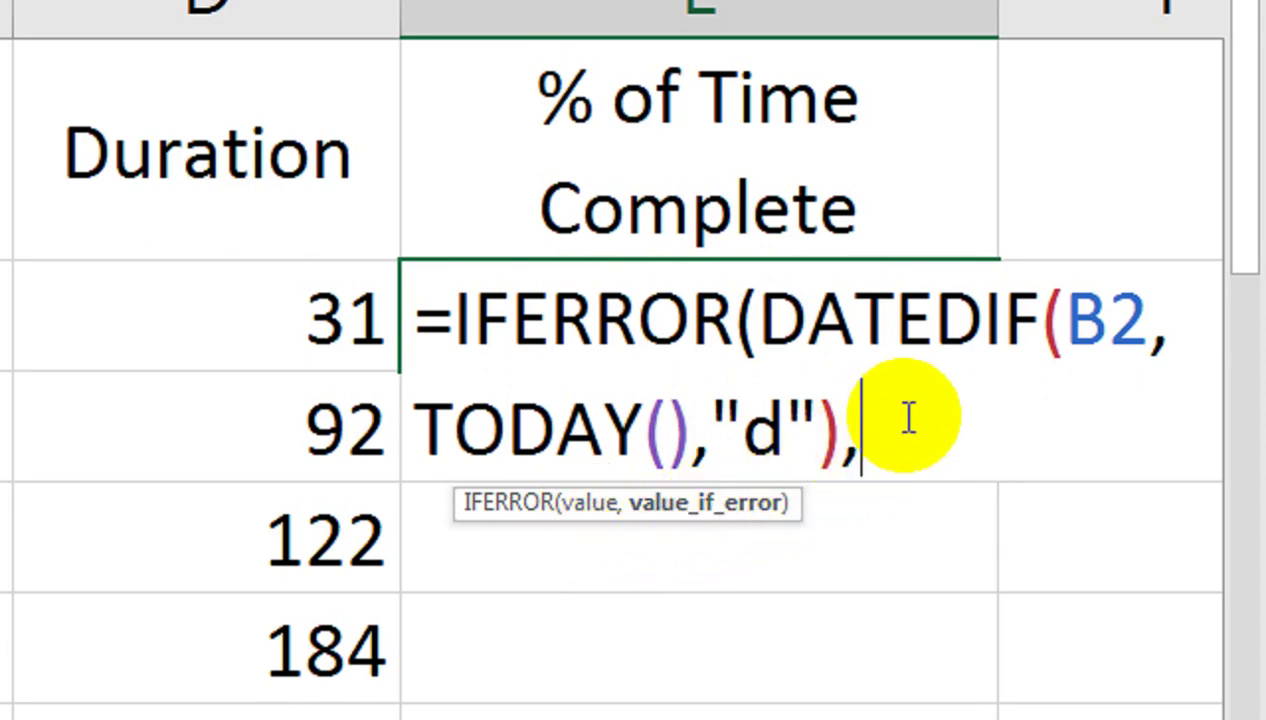
pyautogui.write('"')
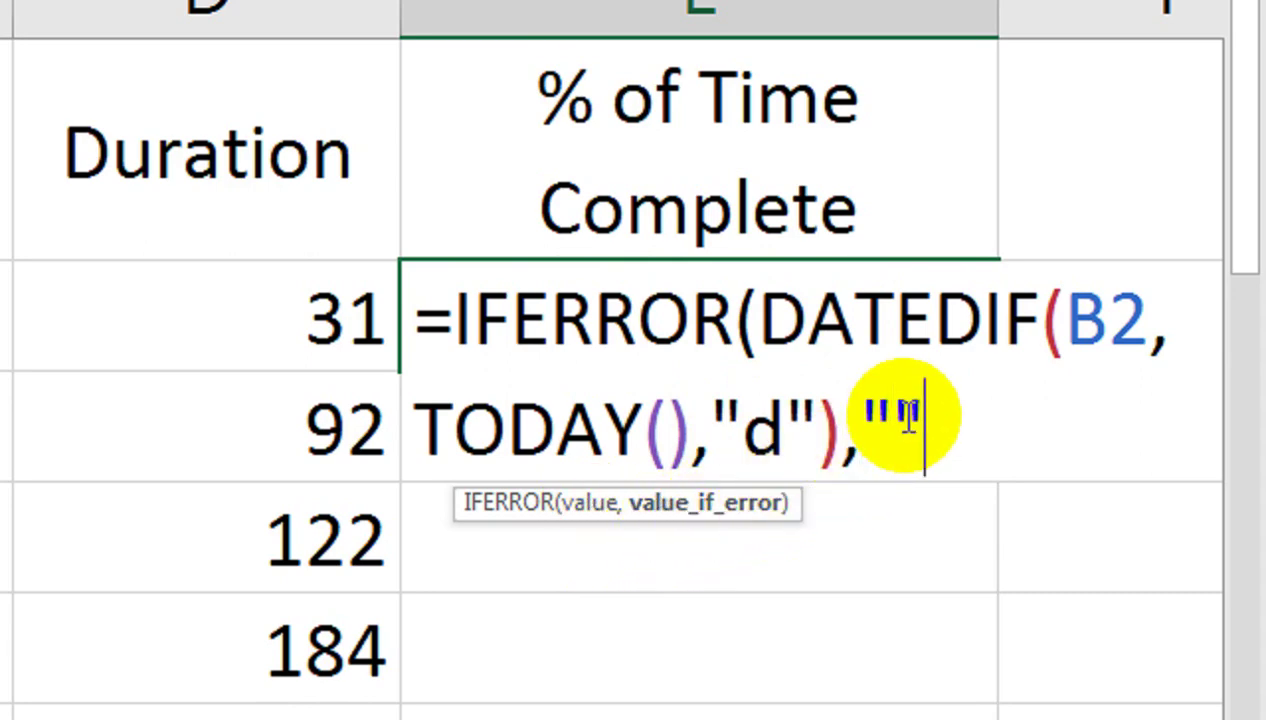
pyautogui.write(')')
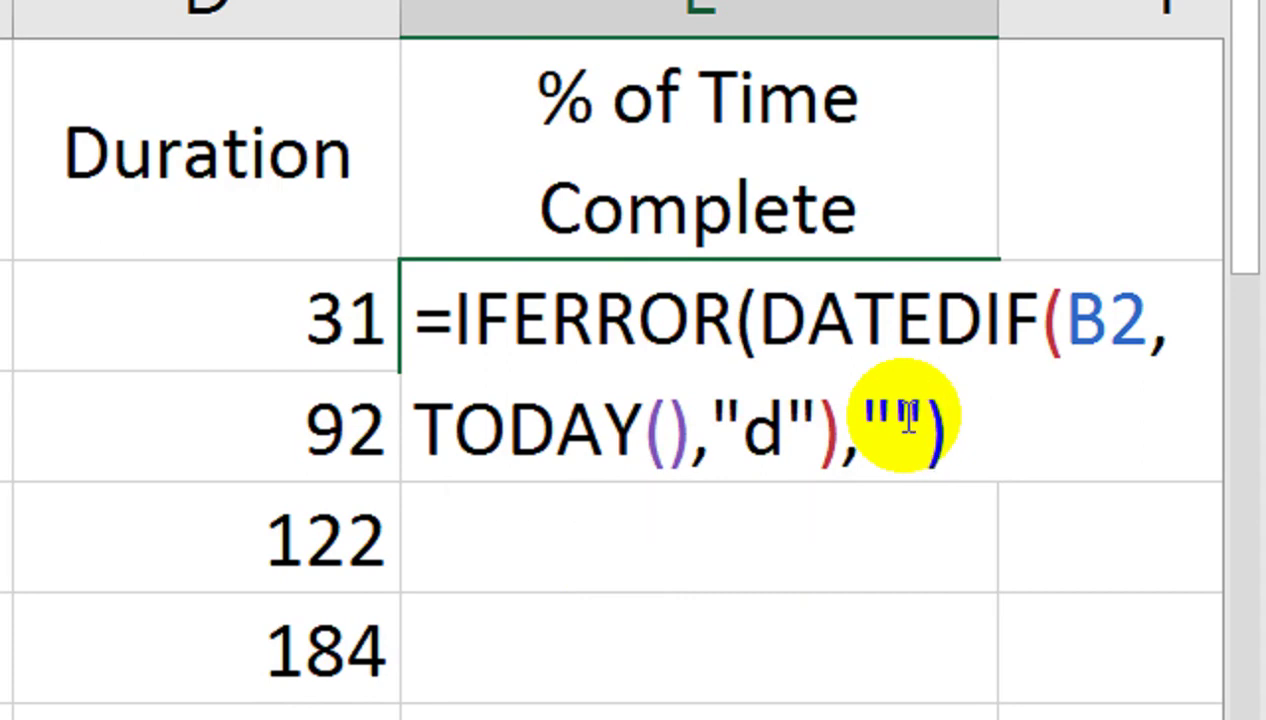
# Step: Commit the IFERROR/DATEDIF formula in E2, which returns 14 days
pyautogui.press('Return')
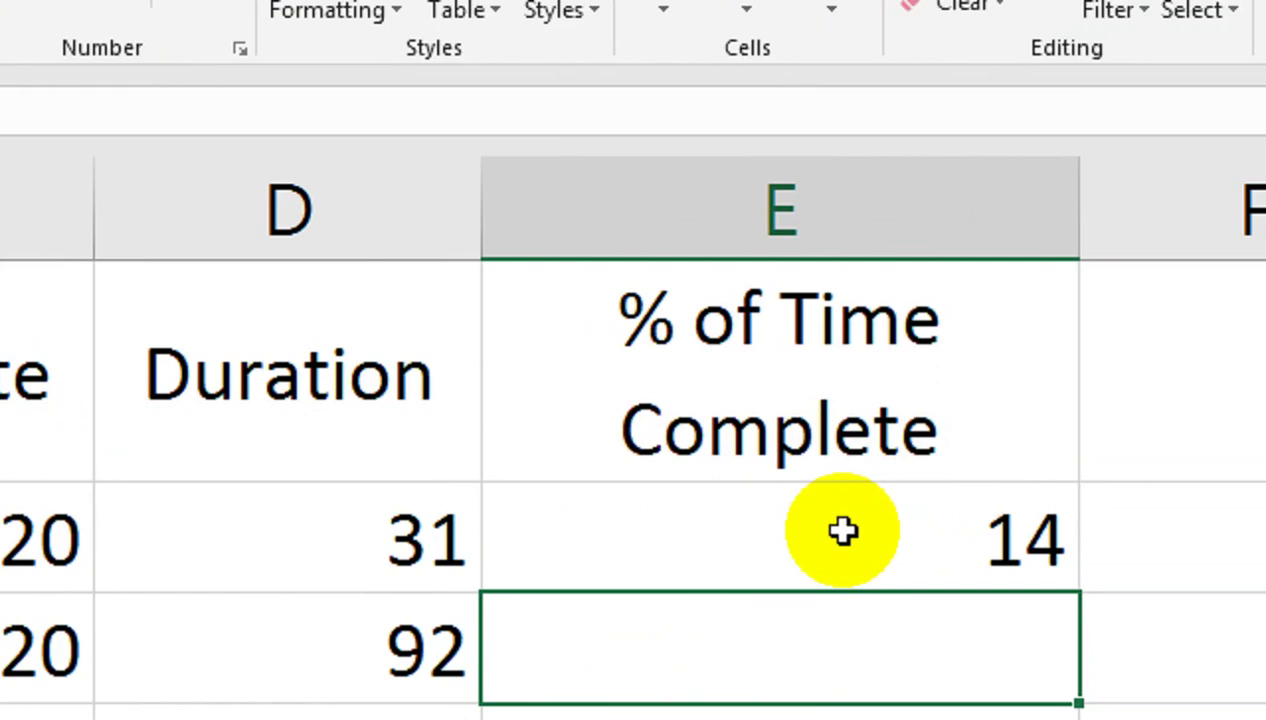
# Step: Edit E2 to divide the elapsed days by D2, returning 0.451612903
pyautogui.doubleClick(843, 531)
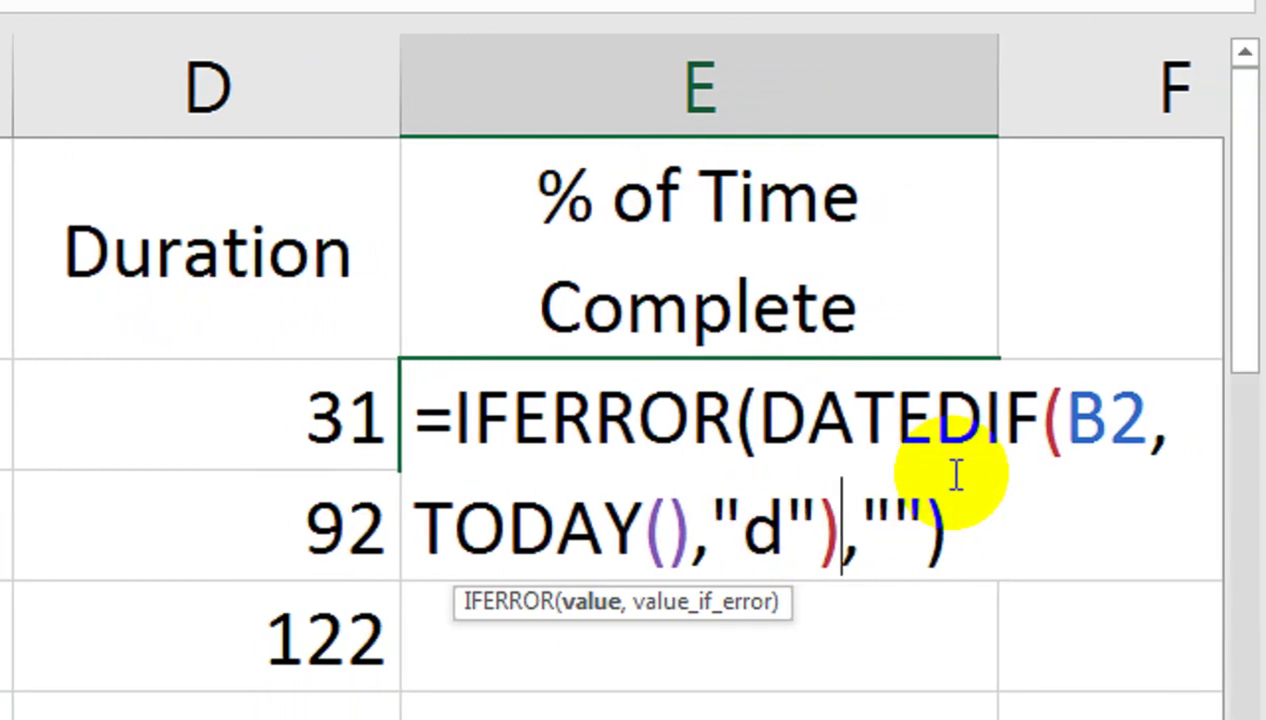
pyautogui.write('/')
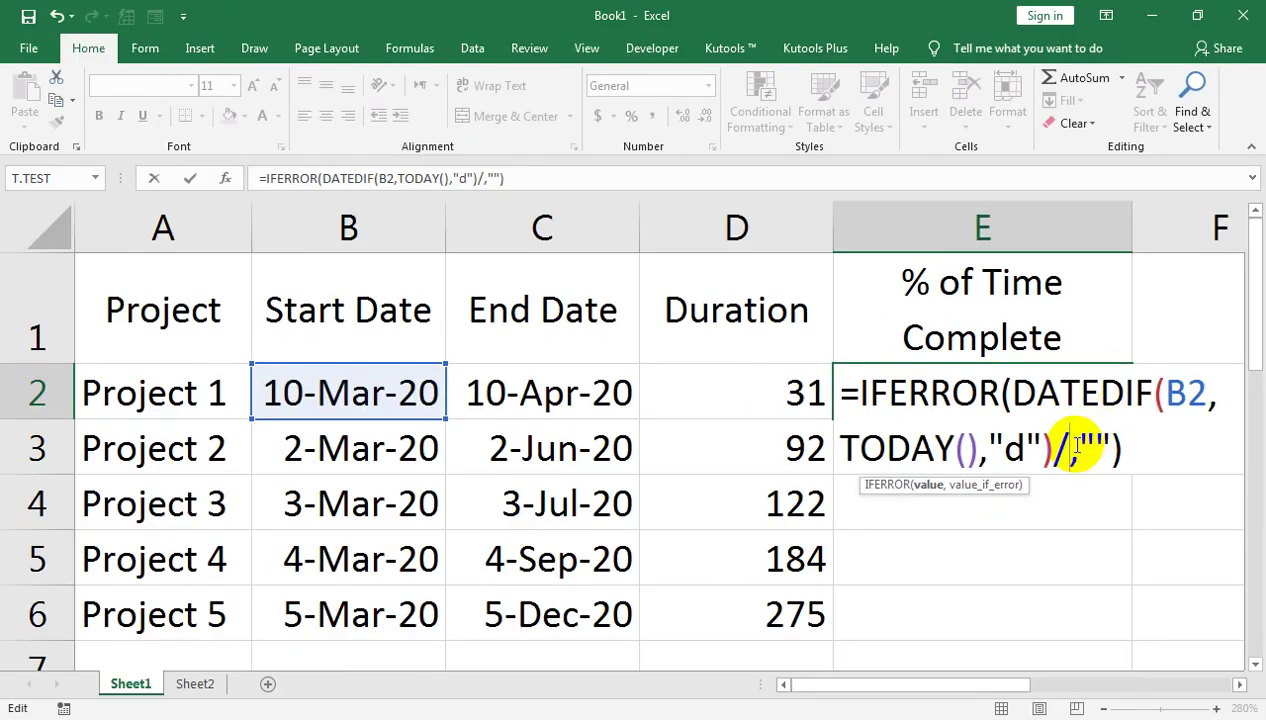
pyautogui.click(721, 399)
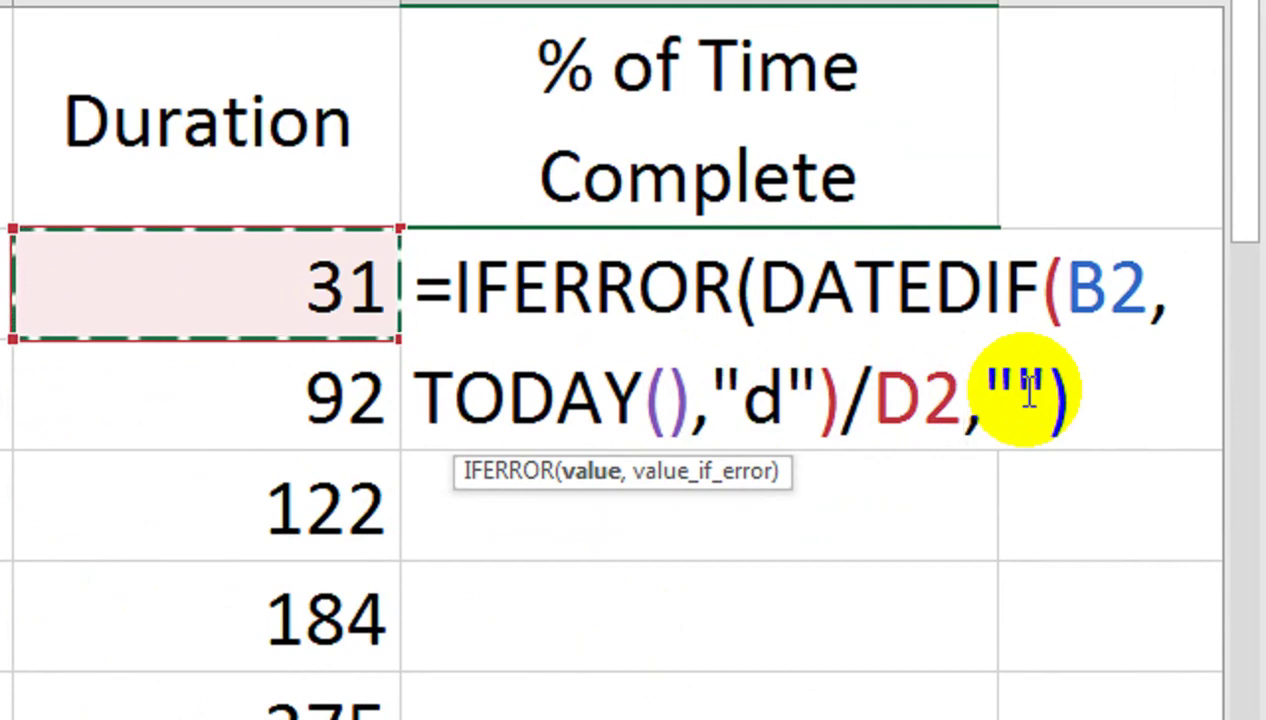
pyautogui.press('Return')
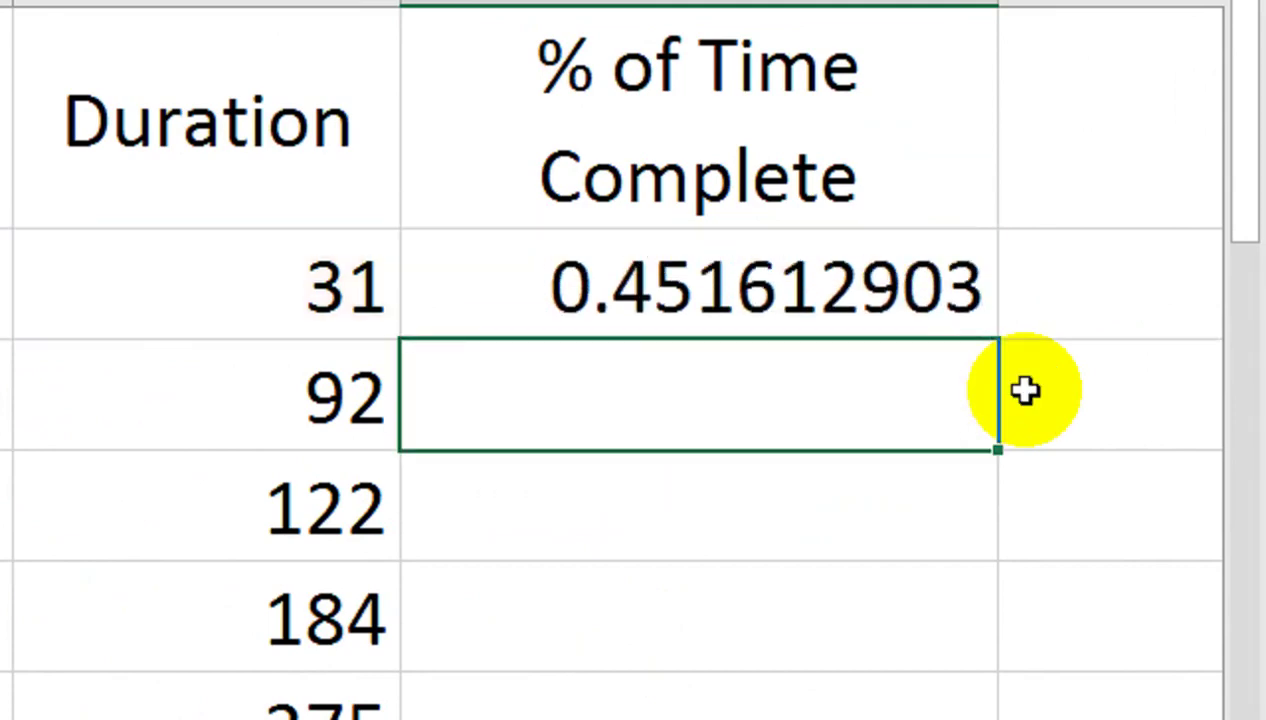
# Step: Apply Percent Style to E2 and fill it down to E6: 45%, 24%, 17%, 11%, 7%
pyautogui.click(900, 283)
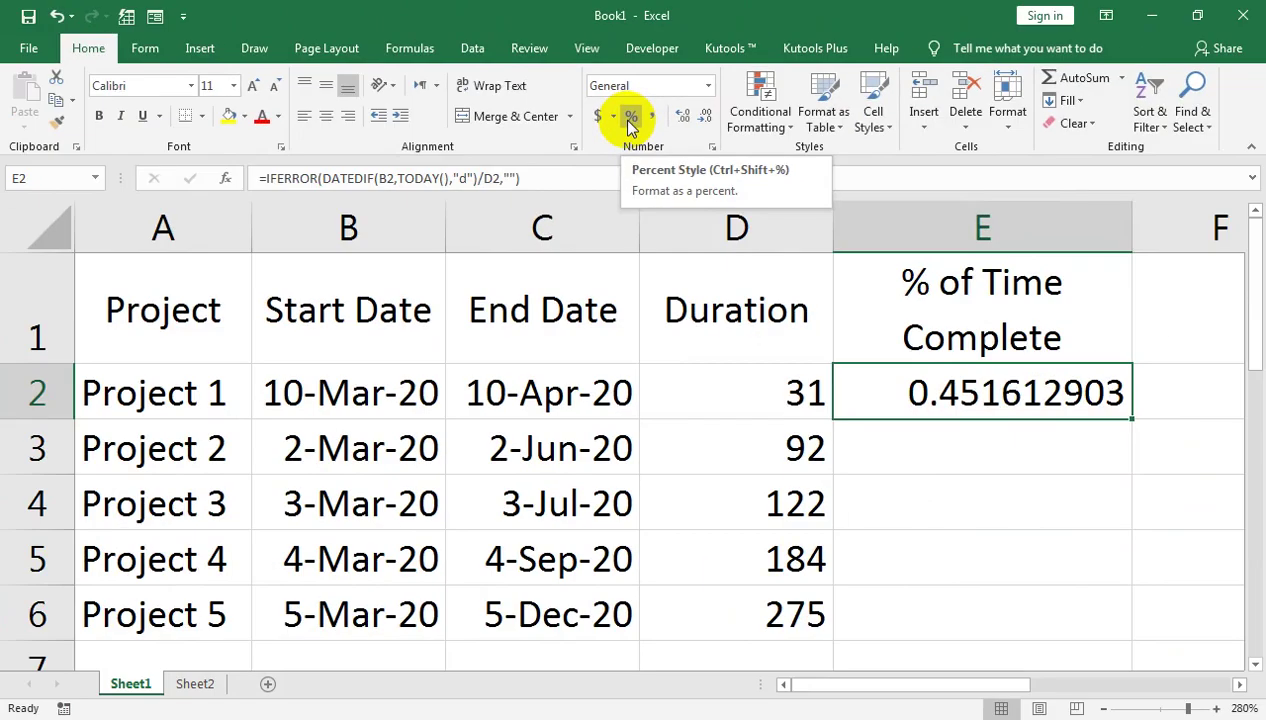
pyautogui.click(631, 116)
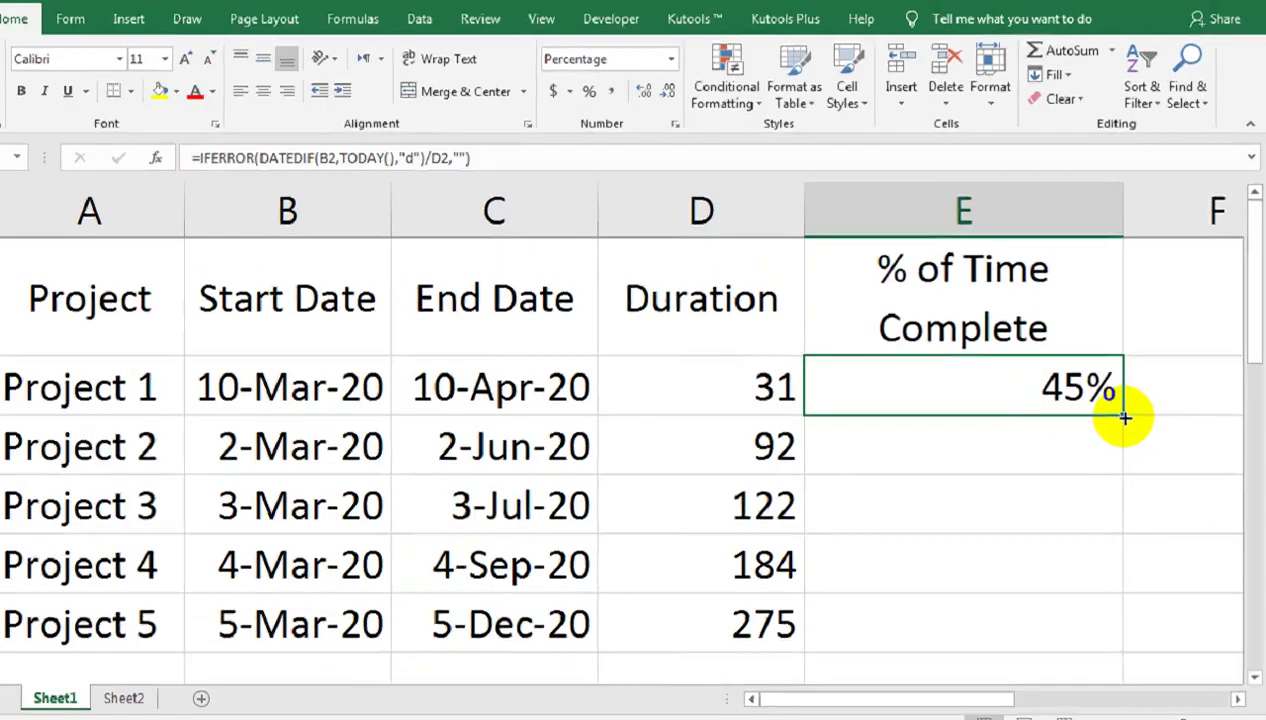
pyautogui.doubleClick(1131, 418)
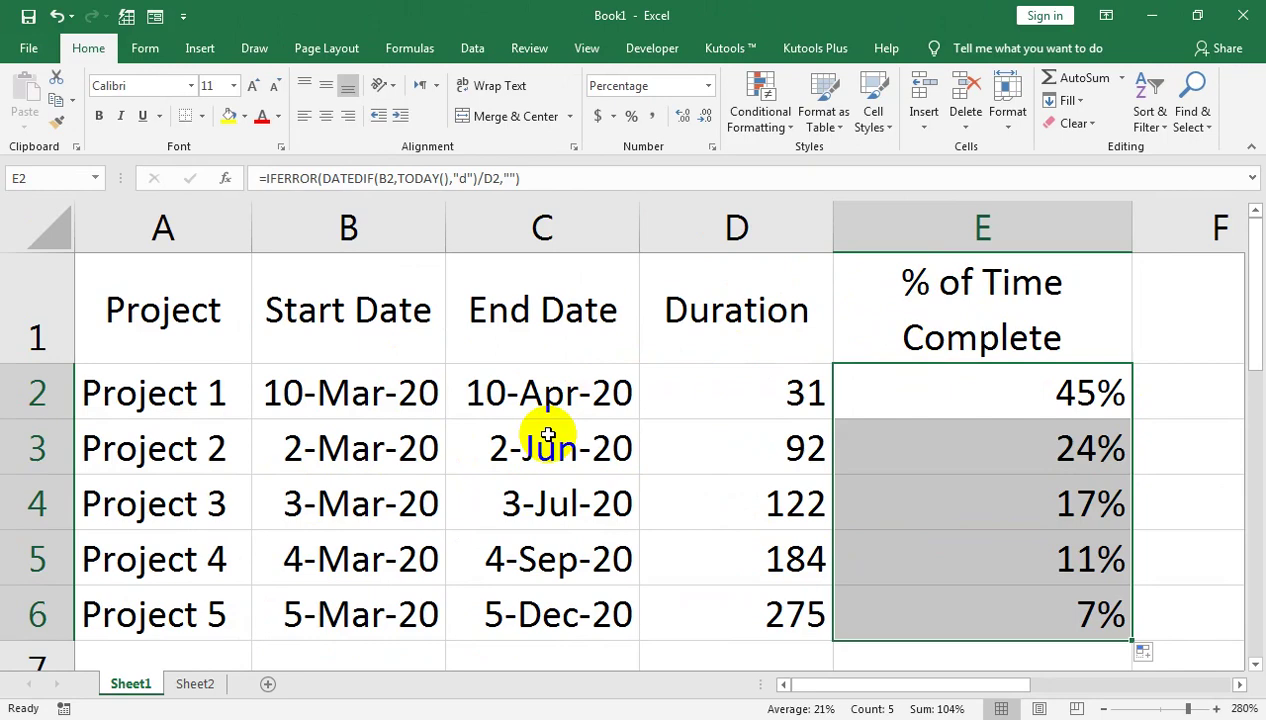
# Step: Switch to the Chrome window showing the YouTube channel's Videos page
pyautogui.click(272, 716)
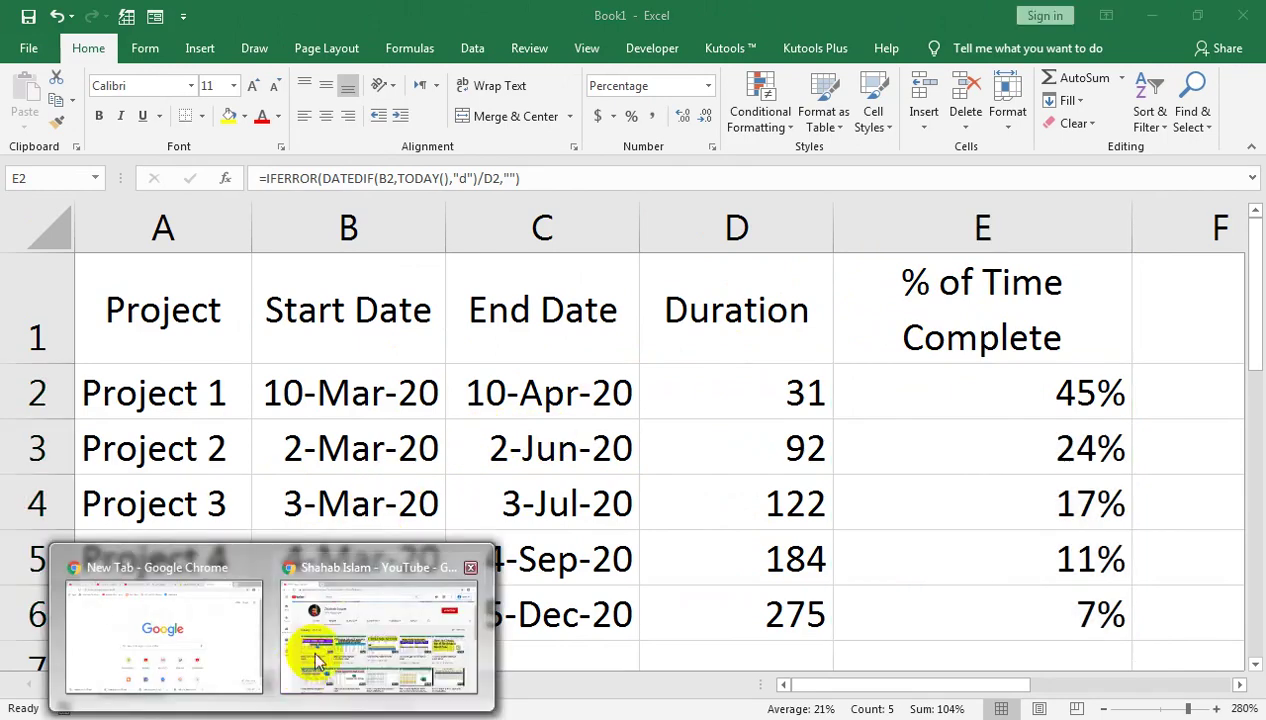
pyautogui.click(318, 662)
pyautogui.scroll(2, 420, 163)
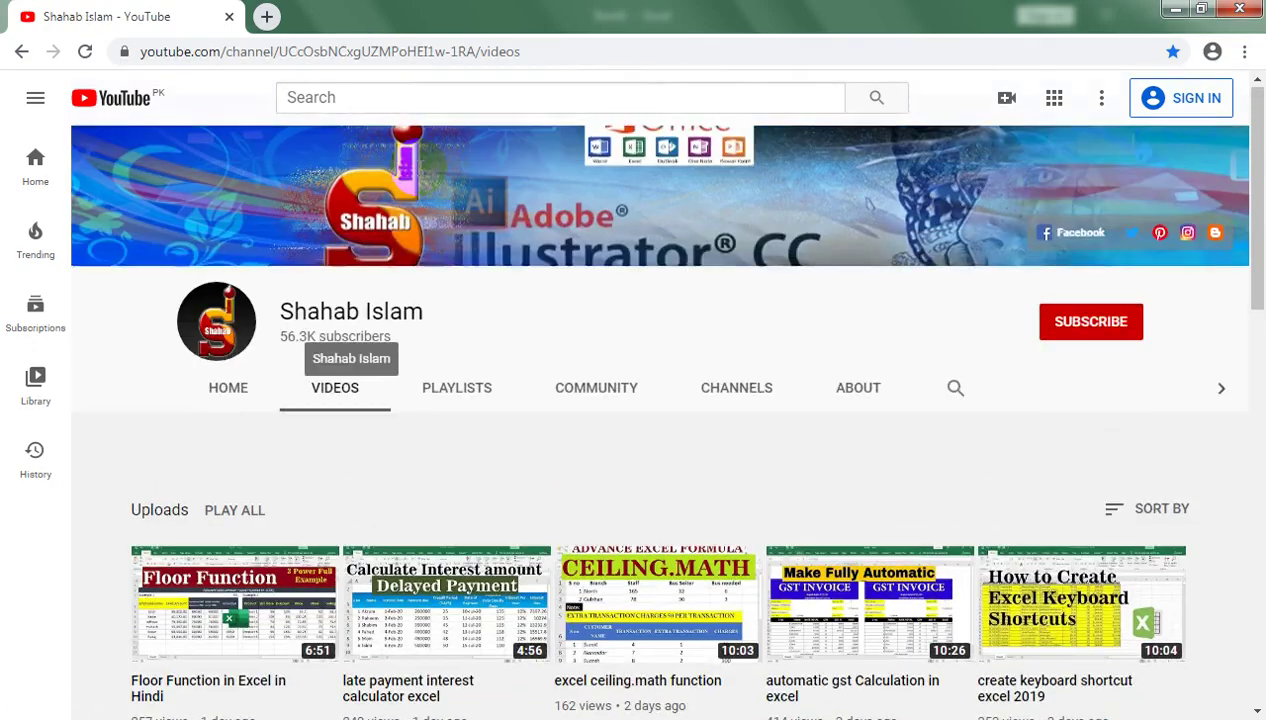